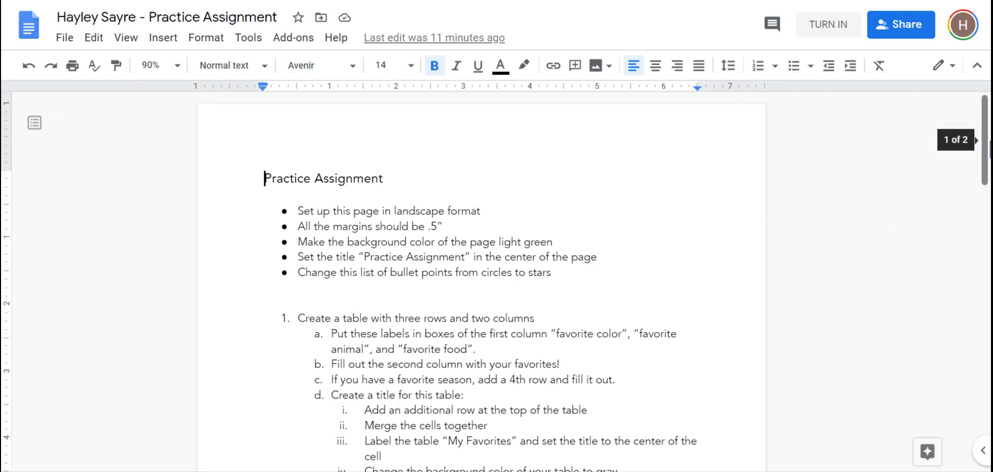
Set the document's page orientation to landscape.
{"action": "left_click_drag", "start_coordinate": [989, 141], "coordinate": [990, 160]}
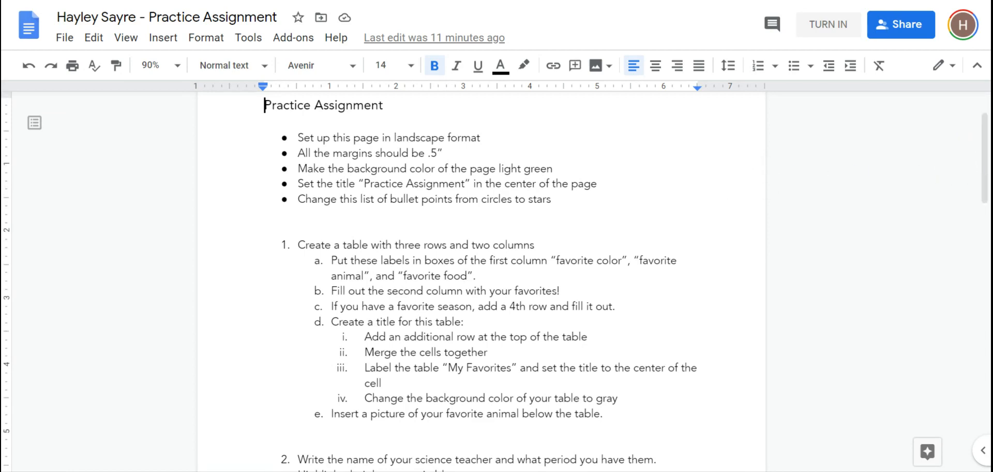
{"action": "scroll", "coordinate": [481, 279], "scroll_direction": "up", "scroll_amount": 2}
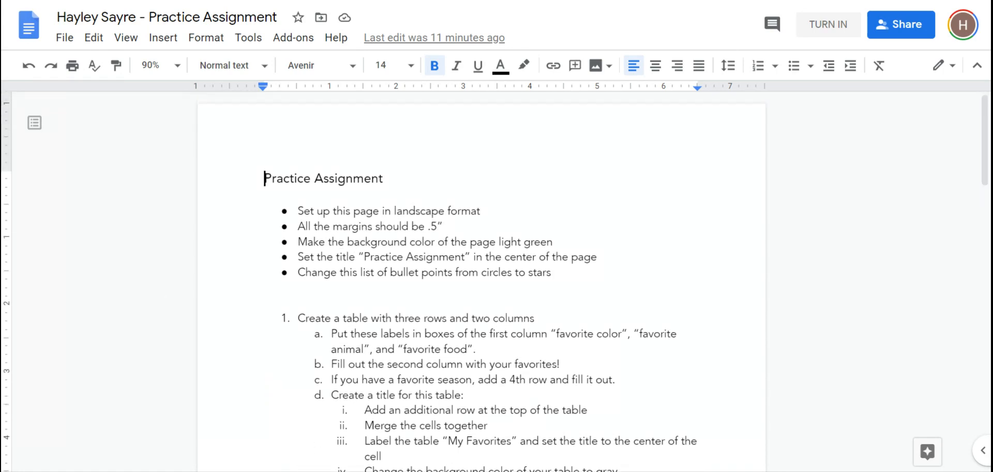
{"action": "left_click", "coordinate": [175, 65]}
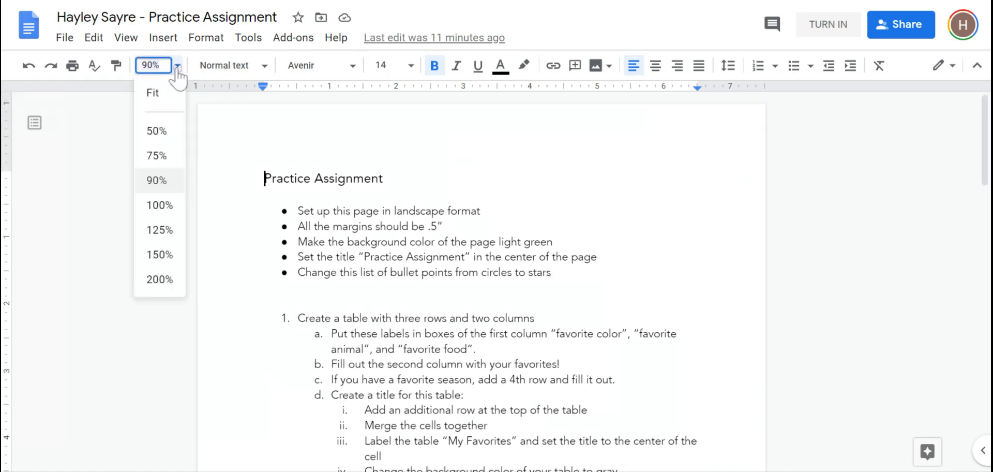
{"action": "left_click", "coordinate": [158, 131]}
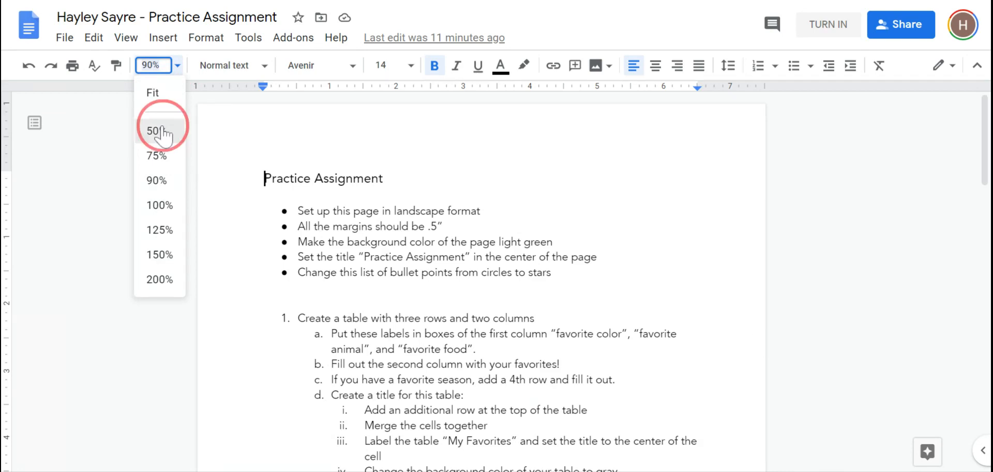
{"action": "left_click_drag", "start_coordinate": [987, 128], "coordinate": [973, 109]}
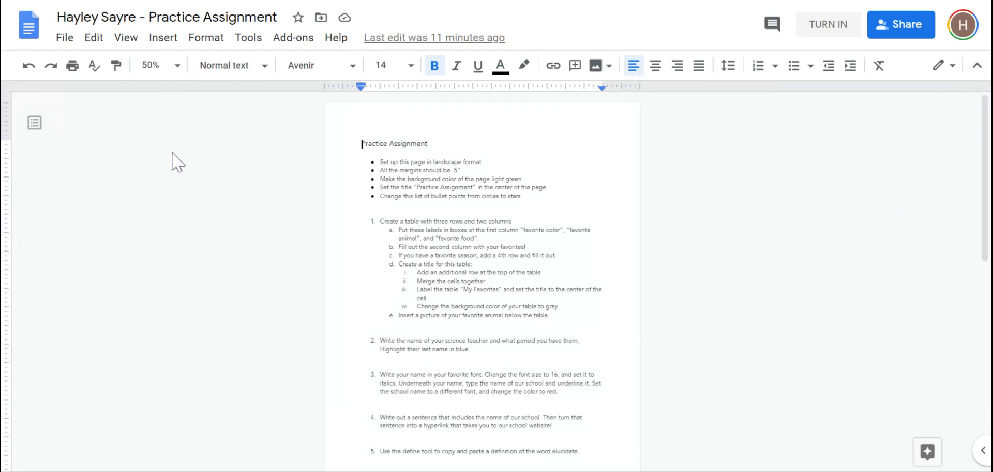
{"action": "left_click", "coordinate": [65, 39]}
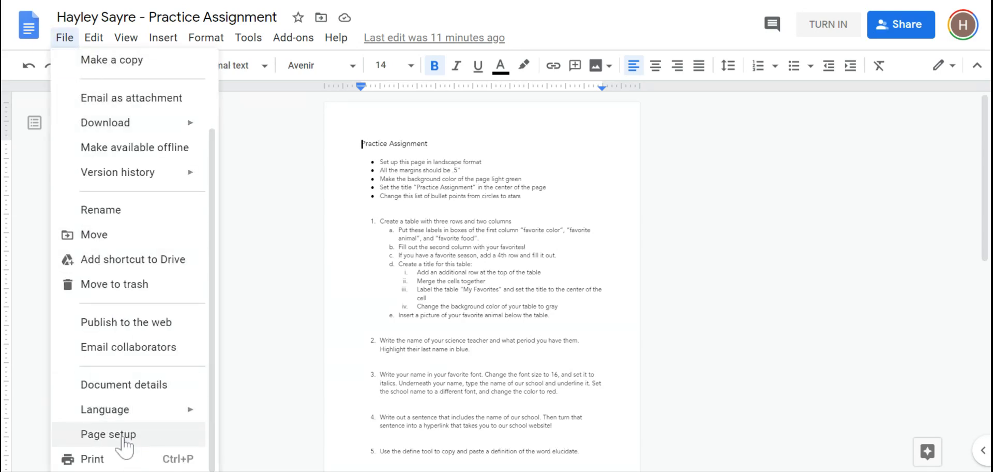
{"action": "left_click", "coordinate": [123, 436]}
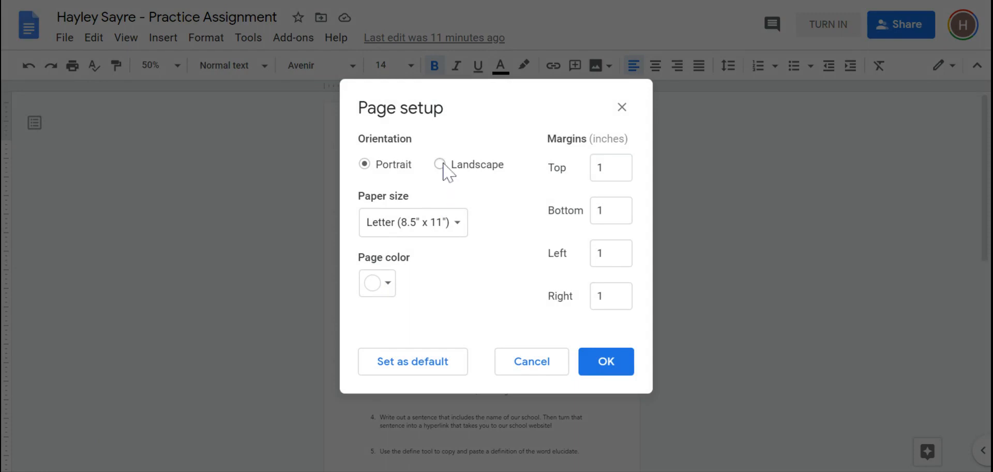
{"action": "left_click", "coordinate": [439, 164]}
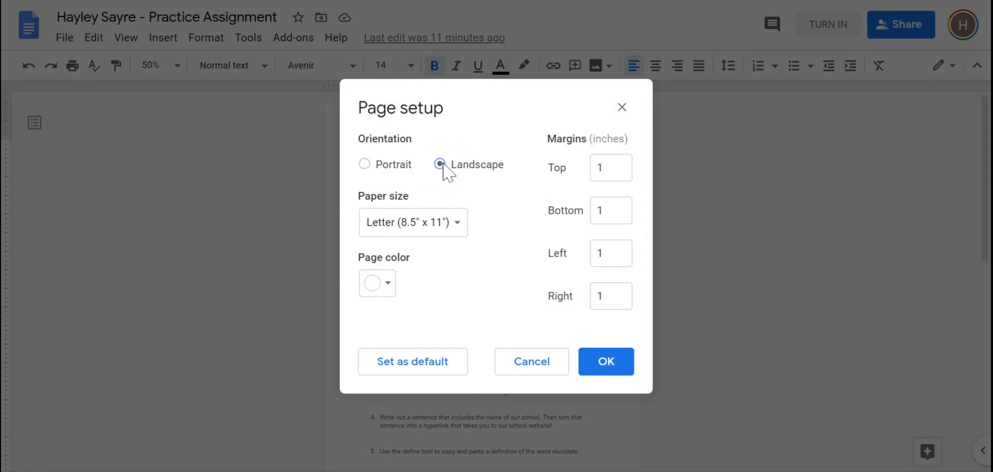
{"action": "left_click", "coordinate": [614, 369]}
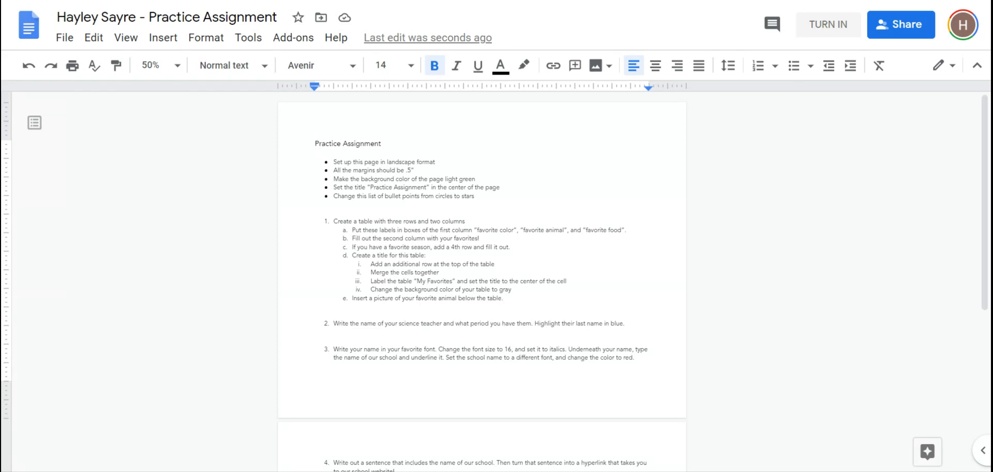
Set the top, bottom, left and right page margins to .5 inches in the page setup.
{"action": "left_click", "coordinate": [65, 38]}
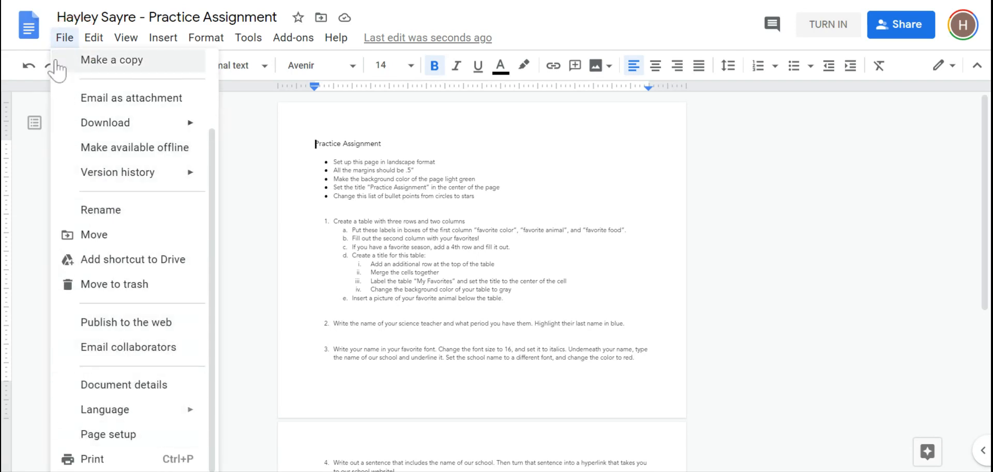
{"action": "left_click", "coordinate": [140, 433]}
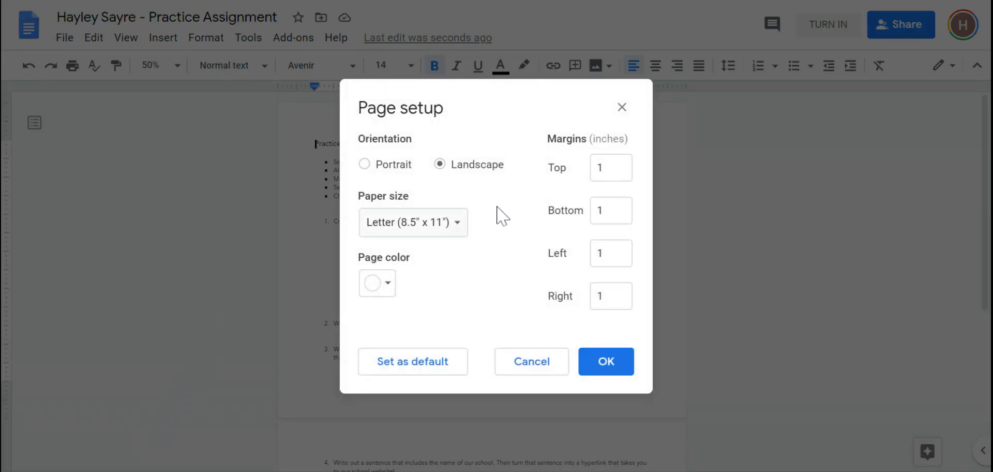
{"action": "left_click", "coordinate": [611, 167]}
{"action": "key", "text": "BackSpace"}
{"action": "type", "text": ".5"}
{"action": "key", "text": "Tab"}
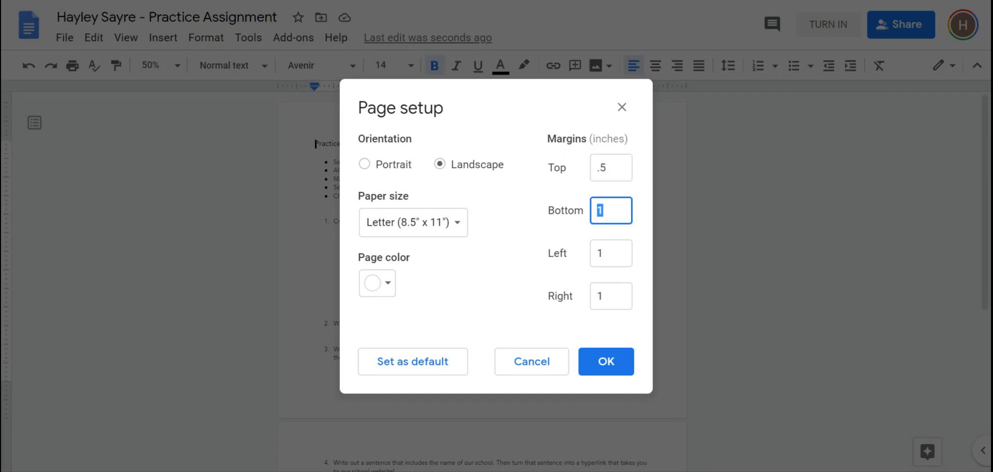
{"action": "type", "text": ".5"}
{"action": "key", "text": "Tab"}
{"action": "type", "text": ".5"}
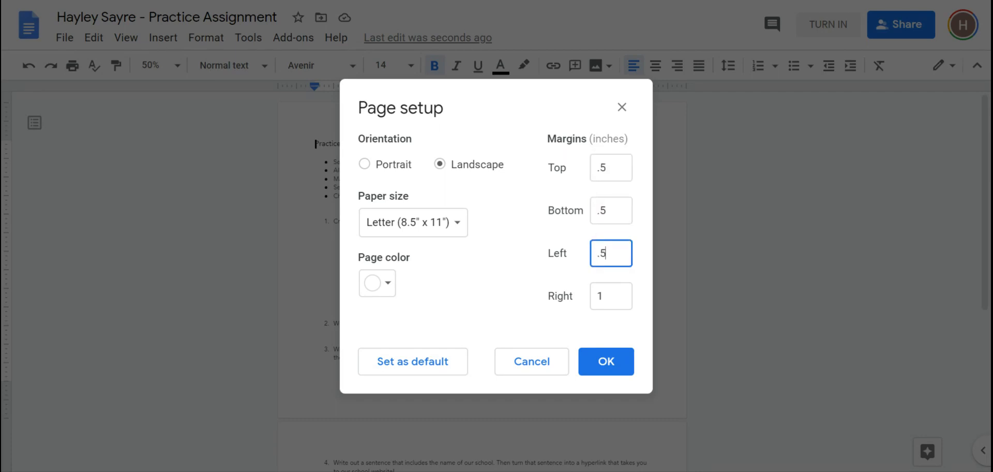
{"action": "key", "text": "Tab"}
{"action": "type", "text": ".5"}
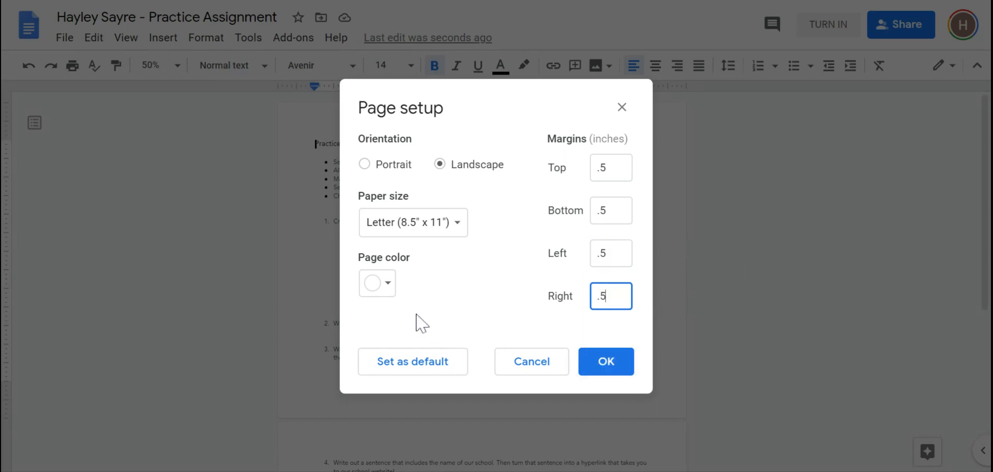
Choose light green as the page color and apply the page setup.
{"action": "left_click", "coordinate": [388, 289]}
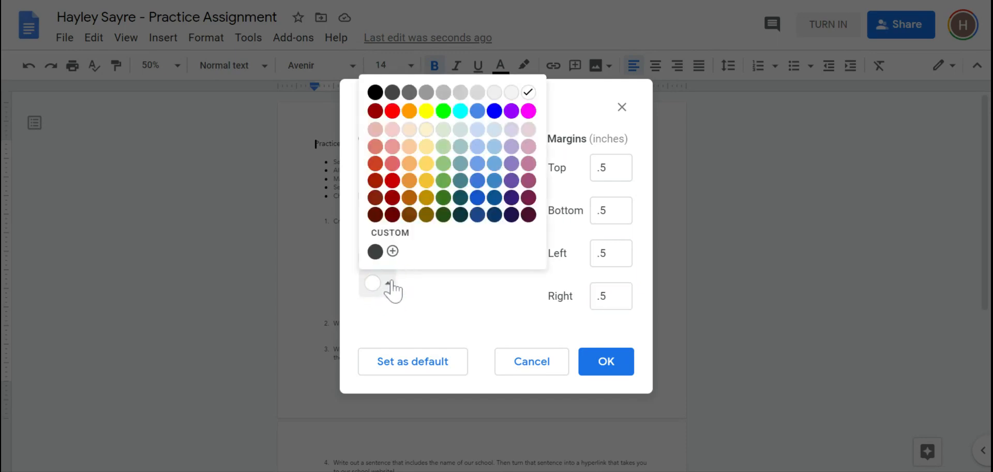
{"action": "left_click", "coordinate": [444, 129]}
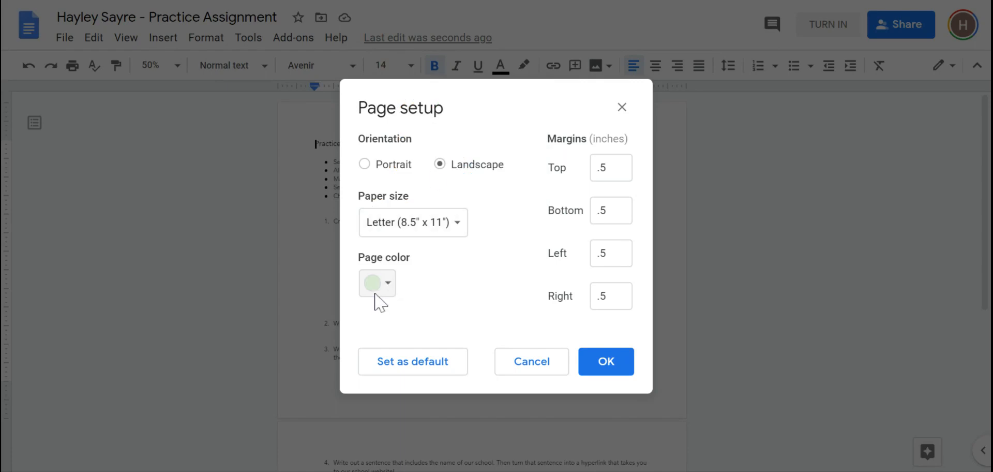
{"action": "left_click", "coordinate": [610, 362]}
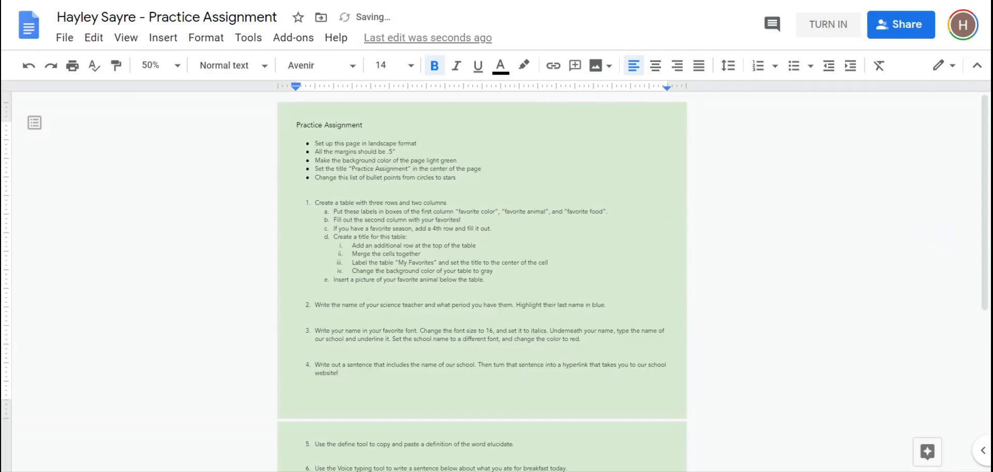
Center the title "Practice Assignment" on the page.
{"action": "left_click", "coordinate": [178, 66]}
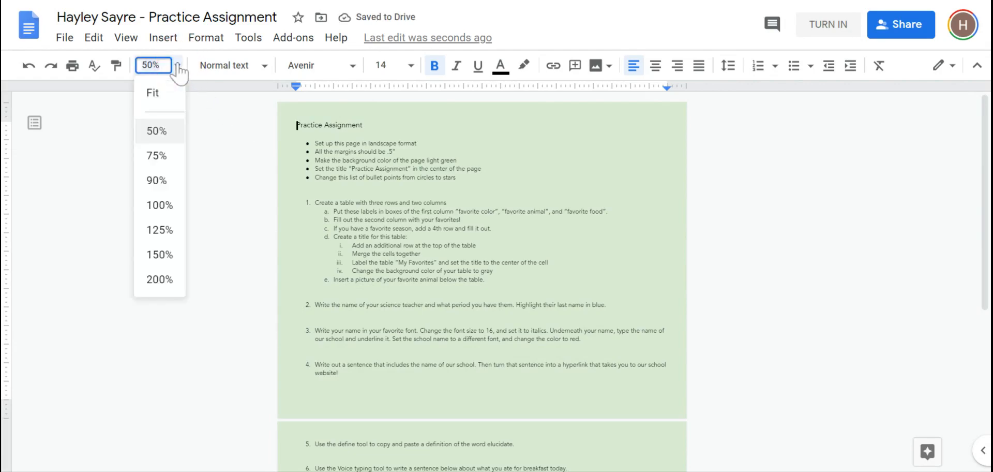
{"action": "left_click", "coordinate": [156, 181]}
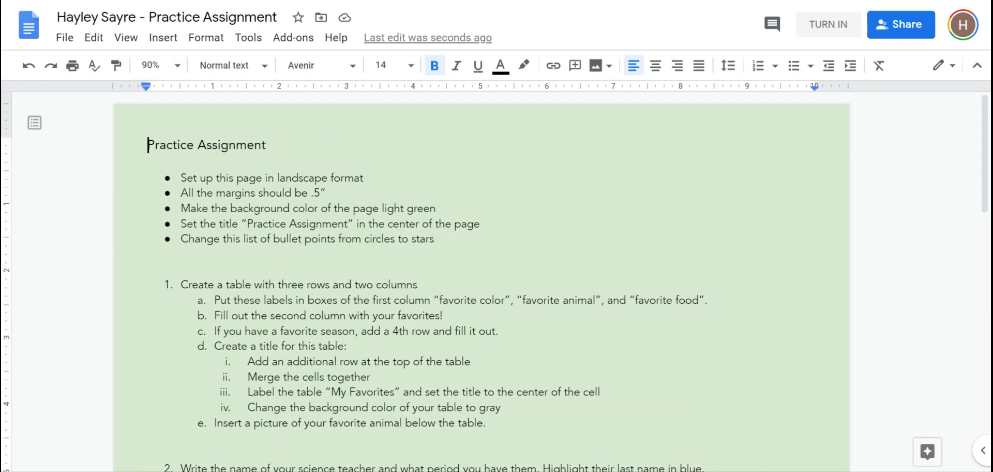
{"action": "left_click_drag", "start_coordinate": [266, 145], "coordinate": [133, 147]}
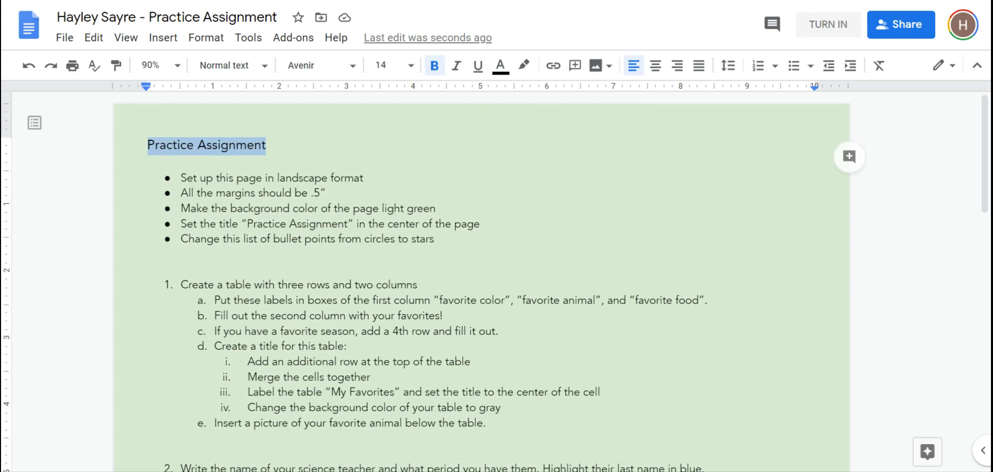
{"action": "left_click", "coordinate": [656, 67]}
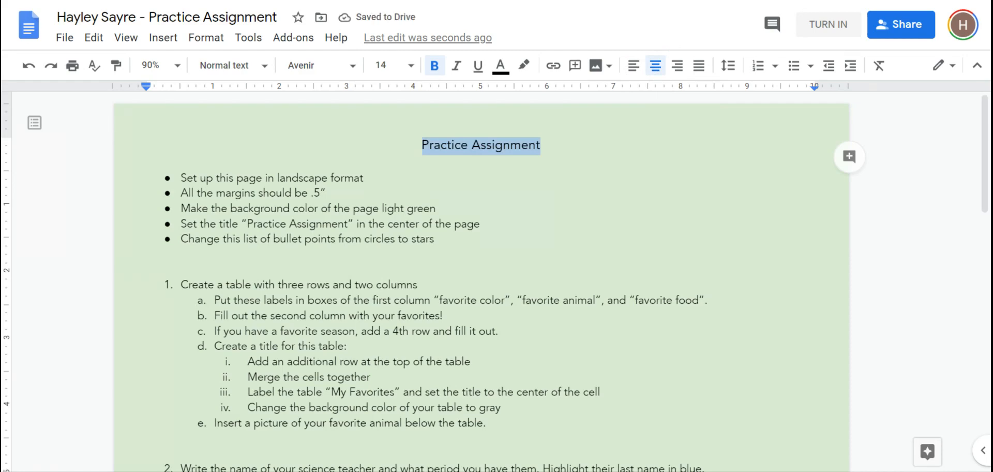
{"action": "left_click", "coordinate": [543, 146]}
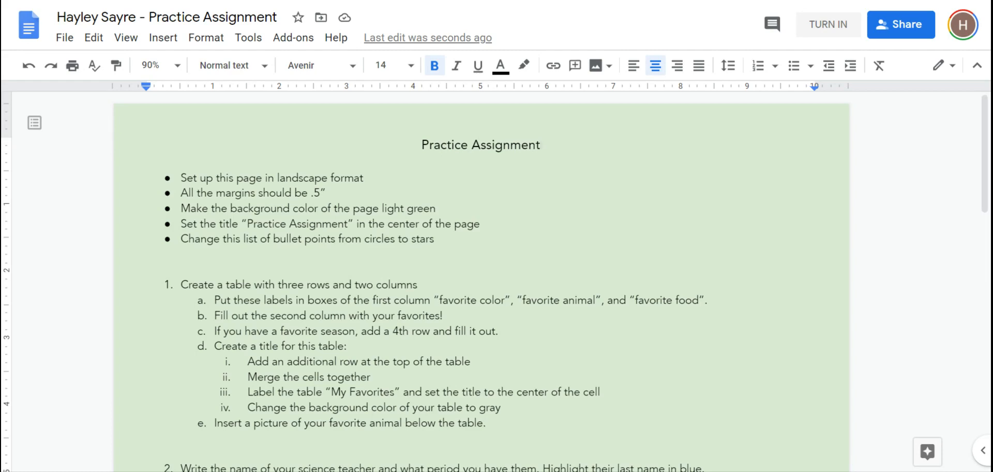
Change the five-item bulleted list under the title from circle bullets to star bullets.
{"action": "left_click_drag", "start_coordinate": [440, 241], "coordinate": [169, 175]}
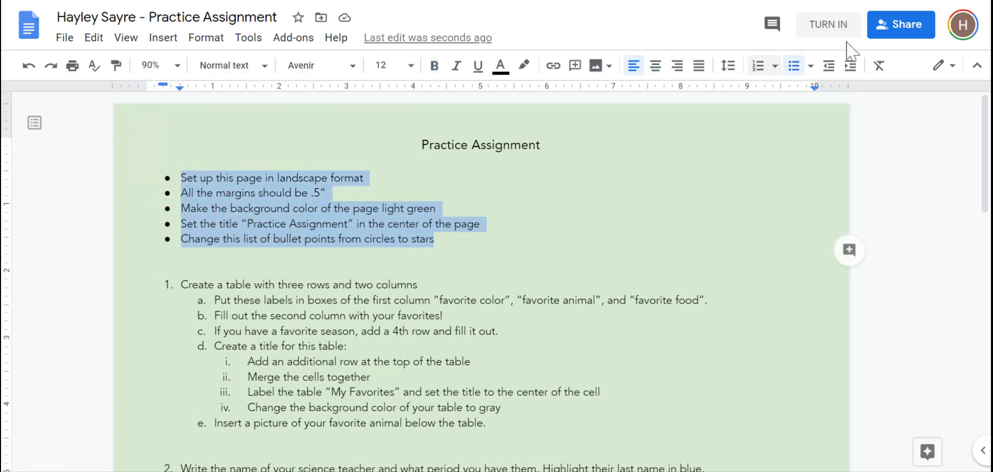
{"action": "left_click", "coordinate": [810, 67]}
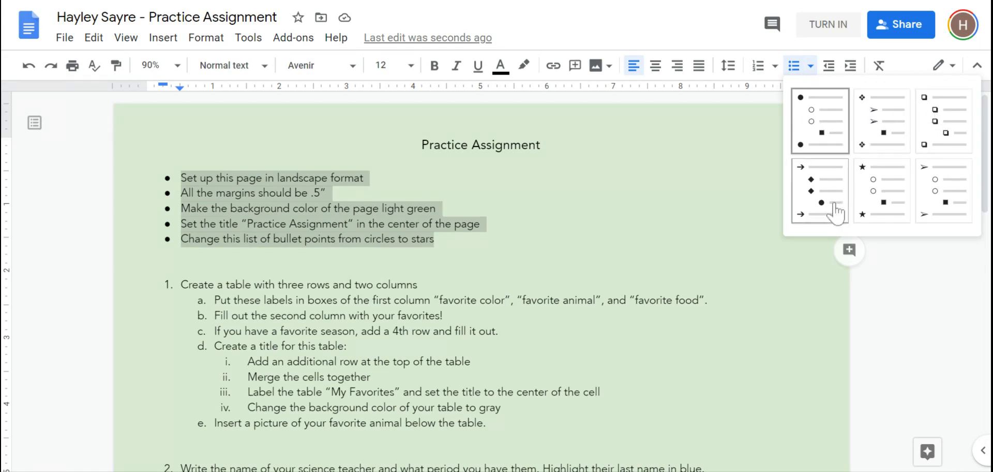
{"action": "left_click", "coordinate": [891, 190]}
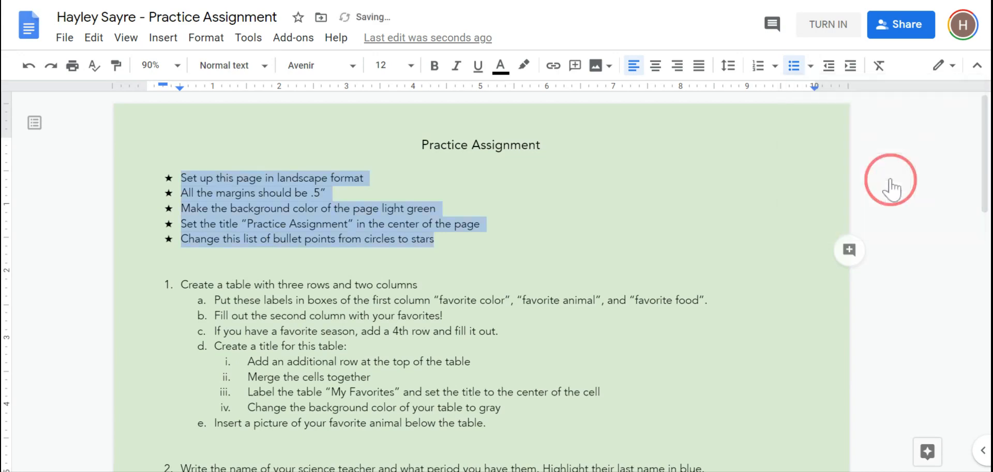
Insert a table with two columns and three rows on the blank line below item 1e.
{"action": "scroll", "coordinate": [481, 280], "scroll_direction": "down", "scroll_amount": 3}
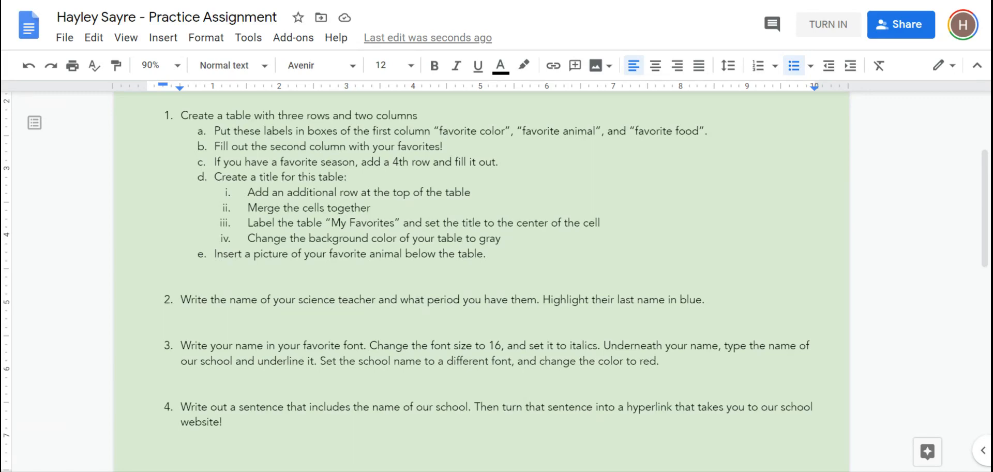
{"action": "left_click", "coordinate": [239, 275]}
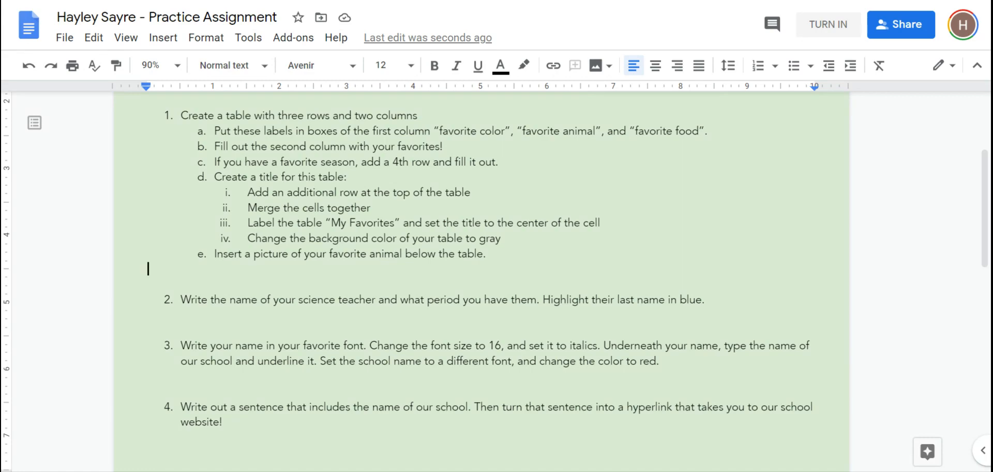
{"action": "left_click", "coordinate": [164, 37]}
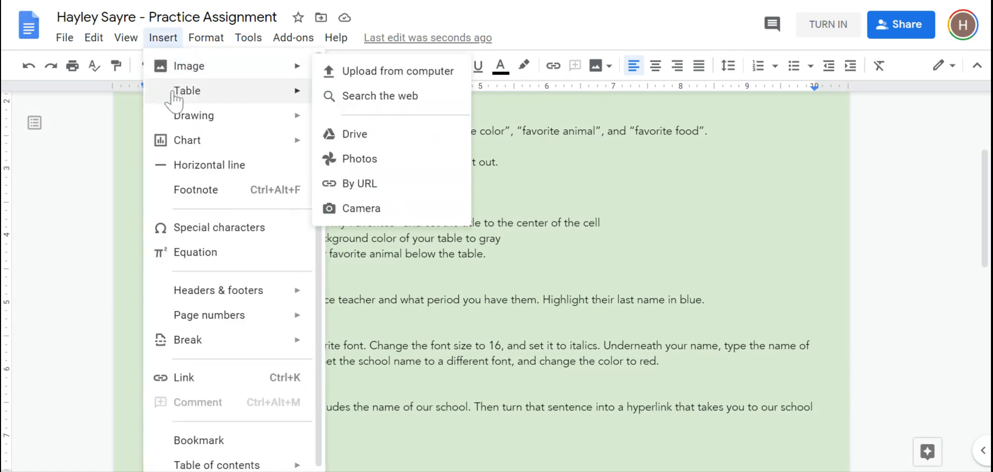
{"action": "mouse_move", "coordinate": [173, 96]}
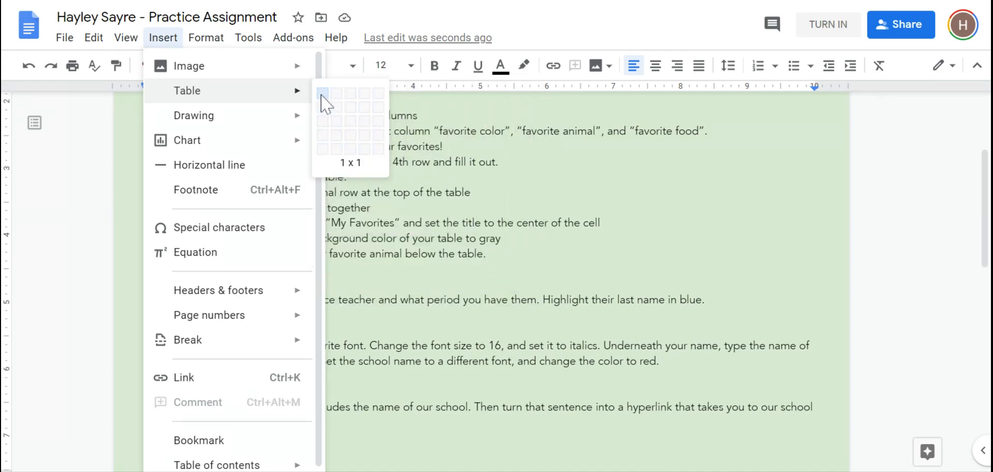
{"action": "left_click", "coordinate": [339, 130]}
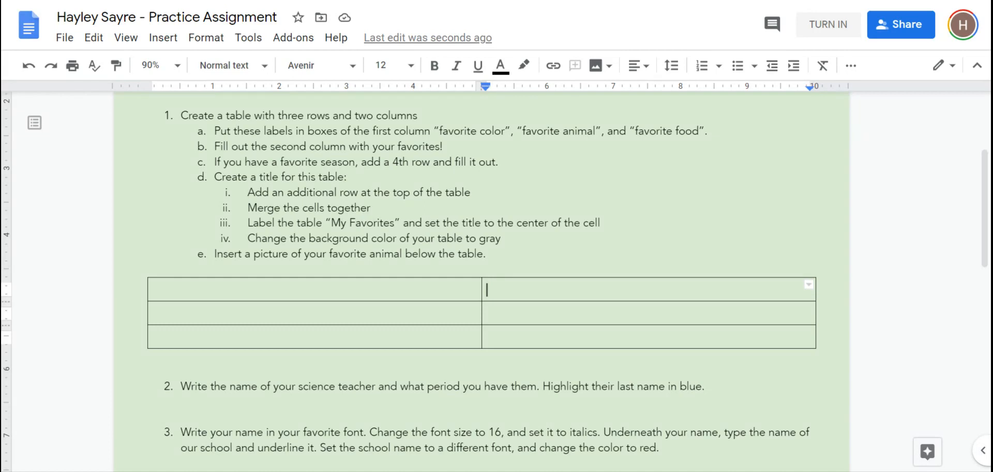
Fill the table's first column with the labels "Favorite color", "Favorite animal" and "Favorite food".
{"action": "left_click", "coordinate": [554, 134]}
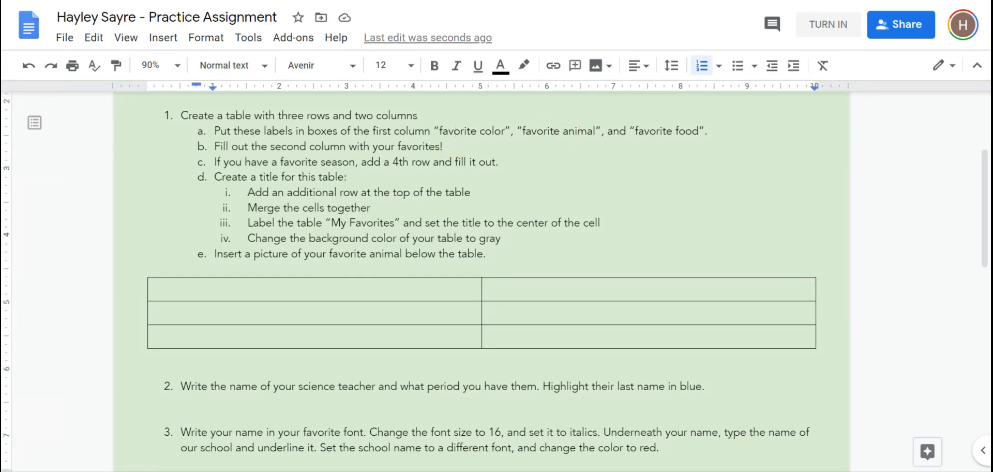
{"action": "left_click", "coordinate": [668, 132]}
{"action": "left_click", "coordinate": [154, 289]}
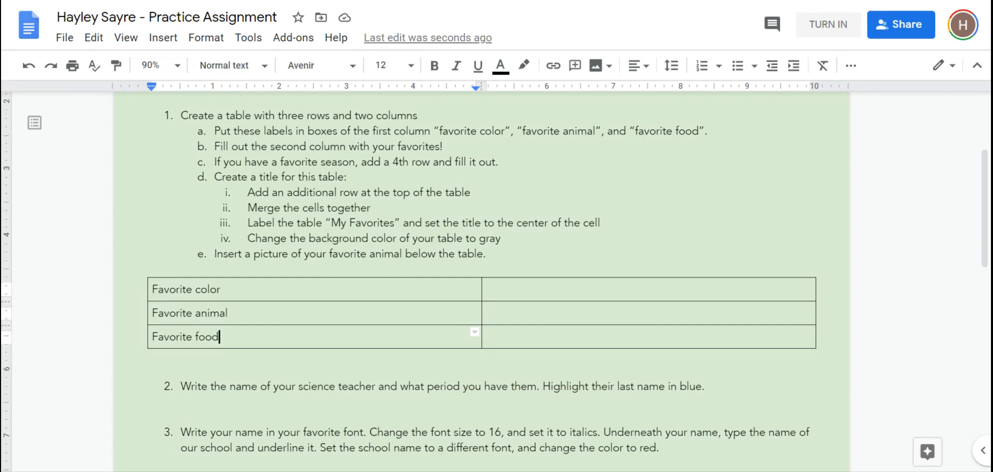
Fill the second column with "Blue", "Golden retriever" and "Tacos", and narrow the first column to slightly wider than its labels.
{"action": "left_click", "coordinate": [555, 294]}
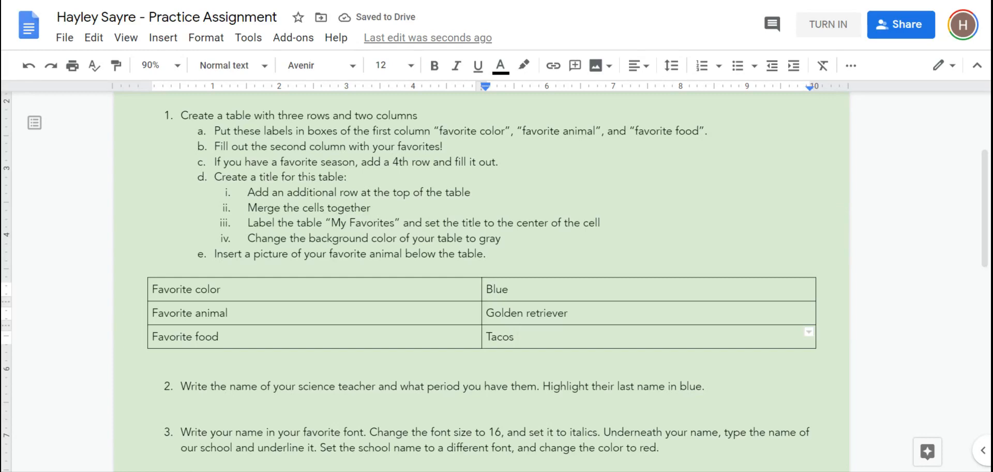
{"action": "left_click_drag", "start_coordinate": [482, 288], "coordinate": [270, 288]}
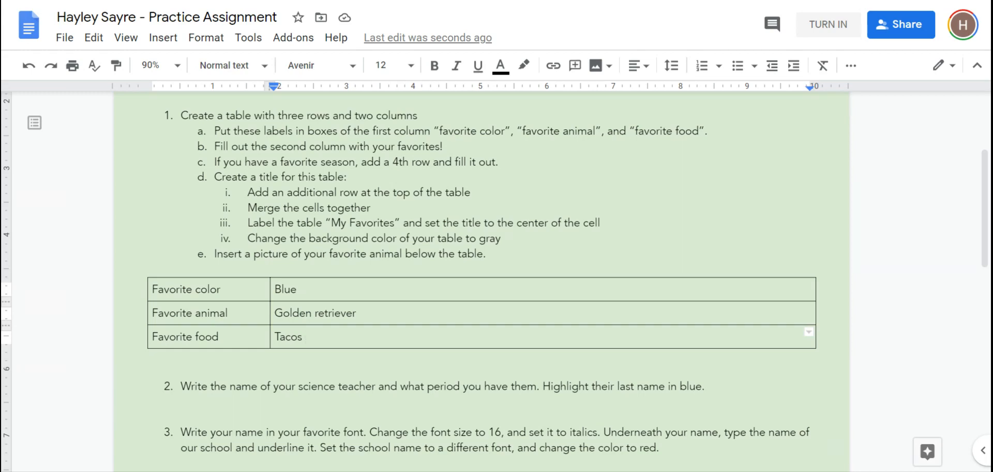
Add a fourth row below "Favorite food" and fill it with "Favorite Season" and "Summer!".
{"action": "right_click", "coordinate": [351, 337]}
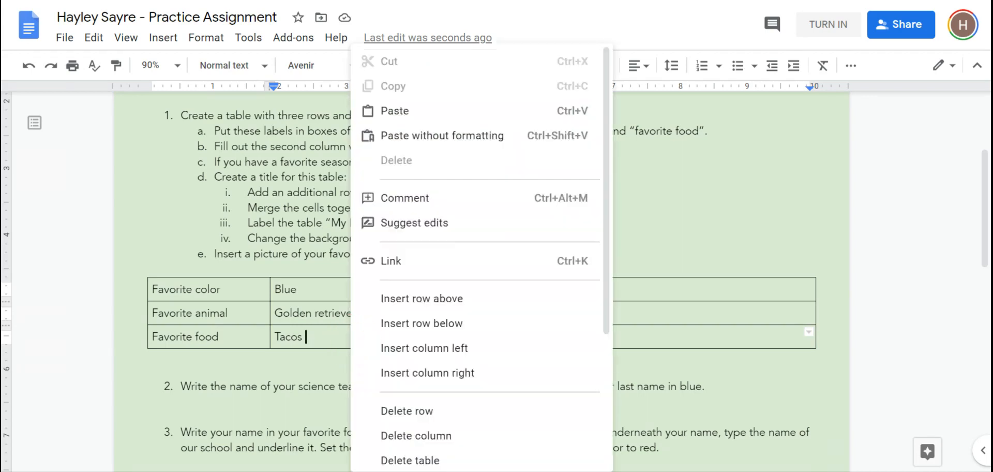
{"action": "left_click", "coordinate": [409, 333]}
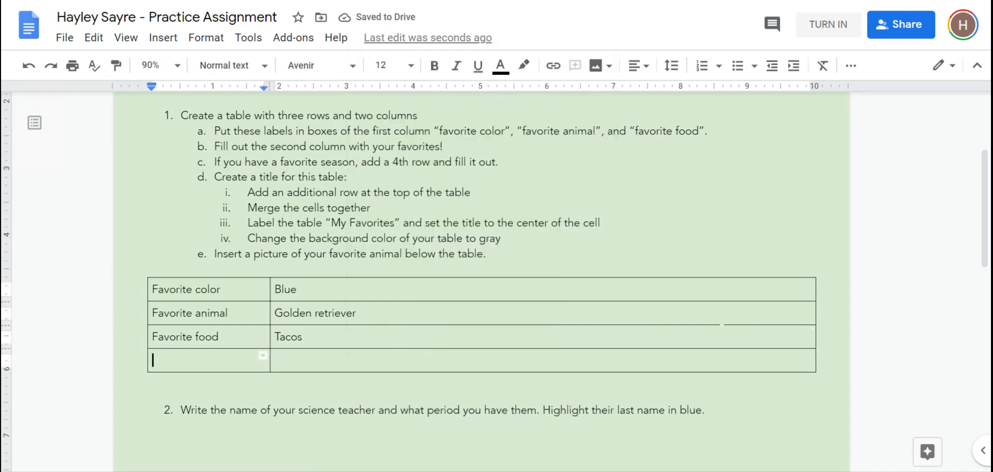
{"action": "type", "text": "Favorite Season"}
{"action": "key", "text": "Tab"}
{"action": "type", "text": "Summer!"}
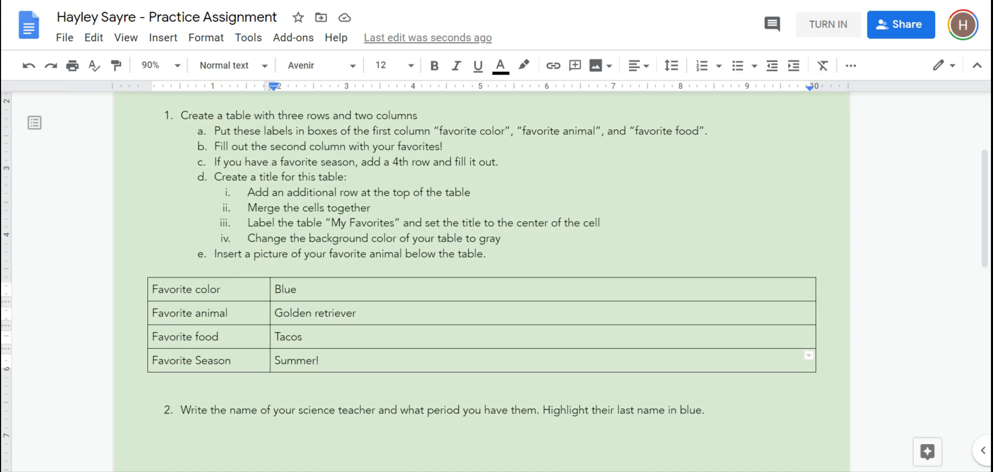
Insert an empty row at the top of the table, above the "Favorite color" row.
{"action": "left_click", "coordinate": [314, 292]}
{"action": "right_click", "coordinate": [373, 294]}
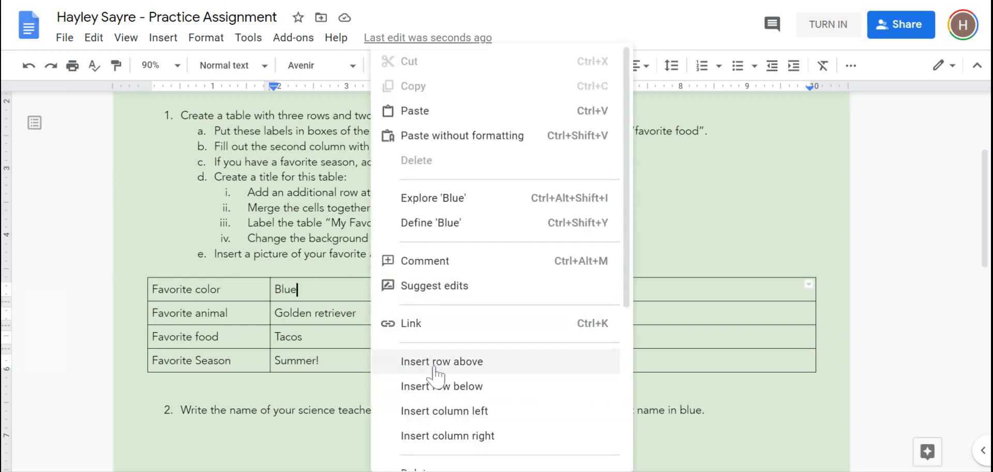
{"action": "left_click", "coordinate": [438, 362]}
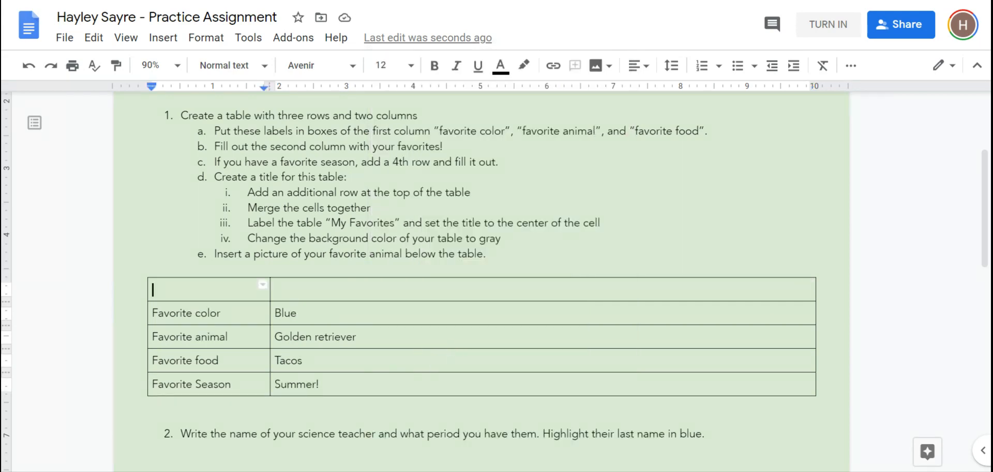
Merge the two cells of the table's empty top row into one.
{"action": "right_click", "coordinate": [227, 290]}
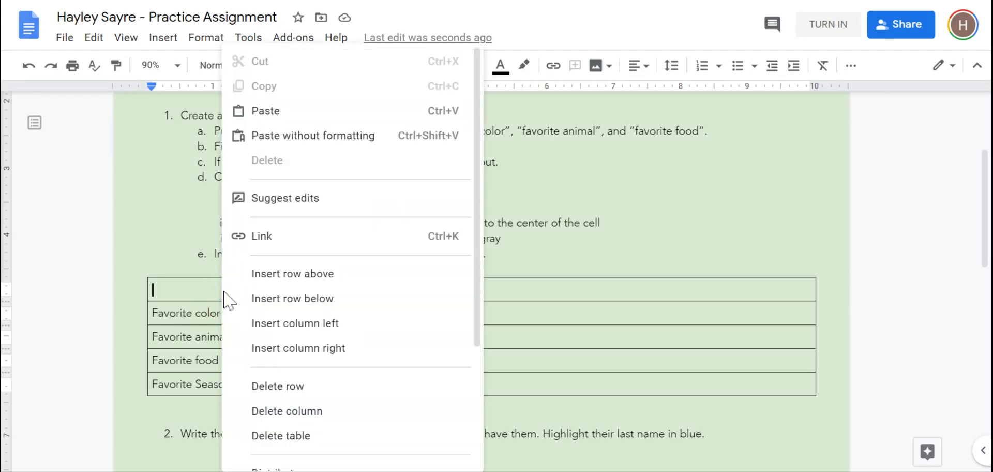
{"action": "scroll", "coordinate": [293, 266], "scroll_direction": "down", "scroll_amount": 3}
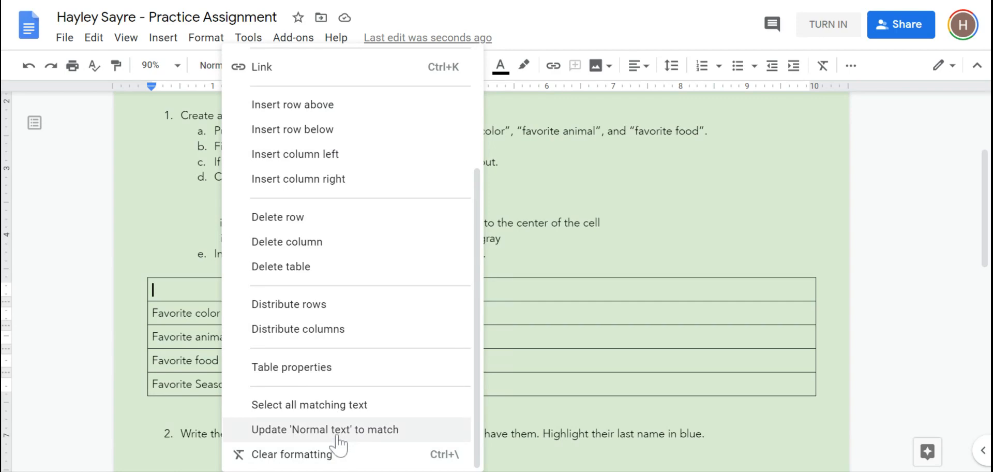
{"action": "left_click", "coordinate": [182, 298]}
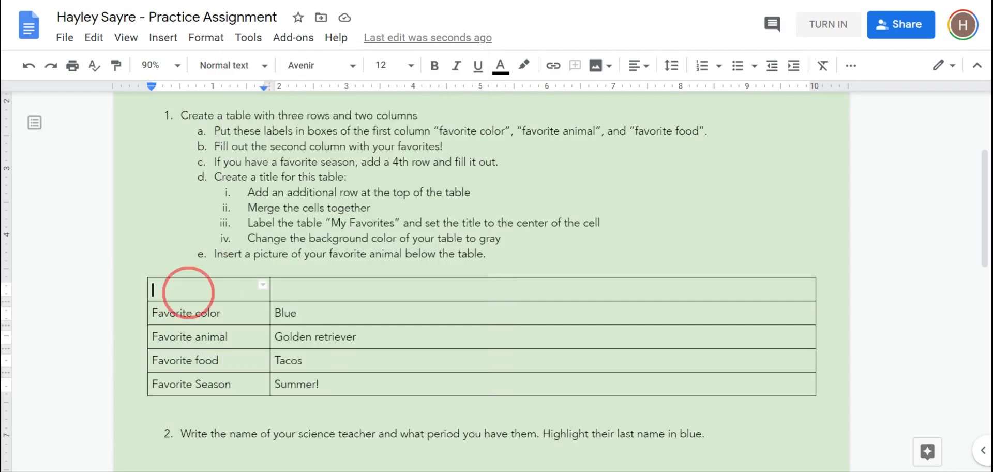
{"action": "left_click_drag", "start_coordinate": [187, 289], "coordinate": [312, 290]}
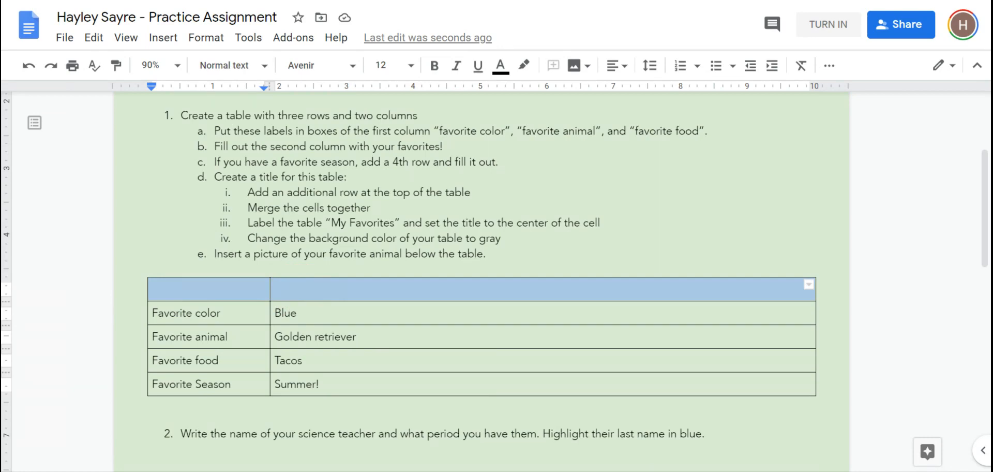
{"action": "right_click", "coordinate": [315, 284]}
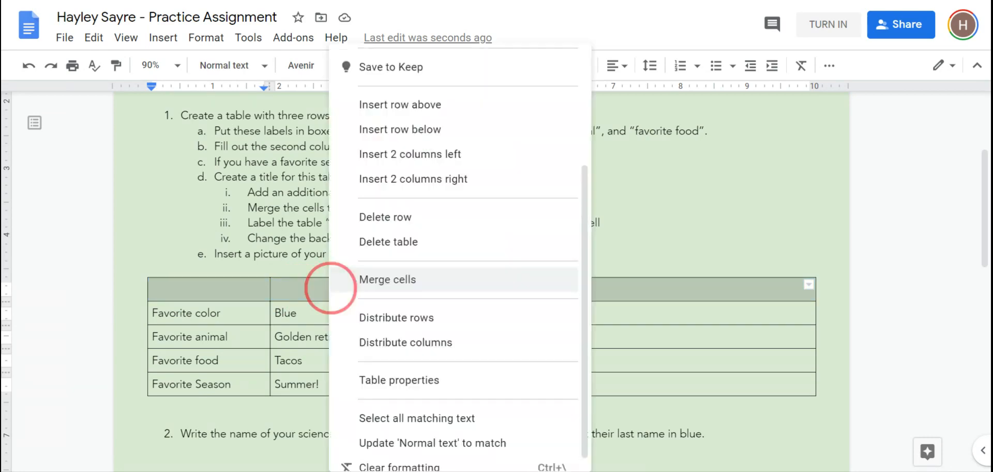
{"action": "left_click", "coordinate": [430, 281]}
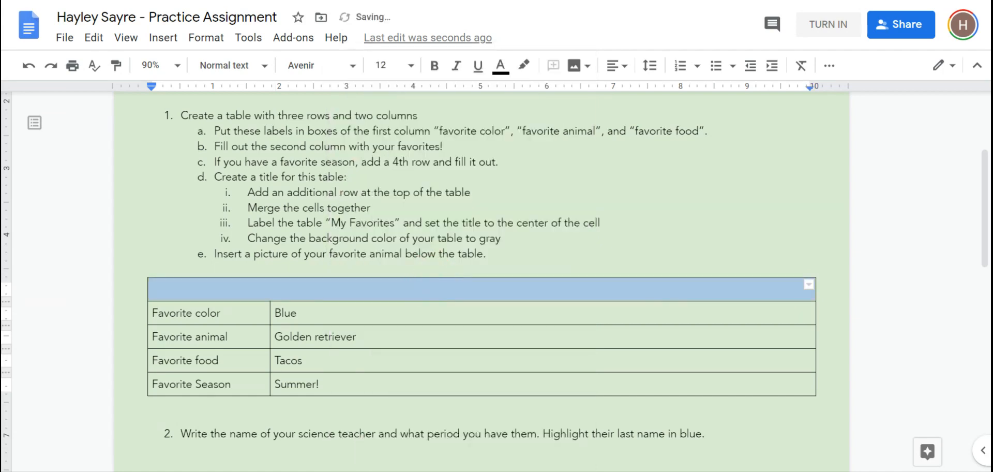
Enter the title "My Favorites" in the merged top cell and center it.
{"action": "left_click", "coordinate": [372, 286]}
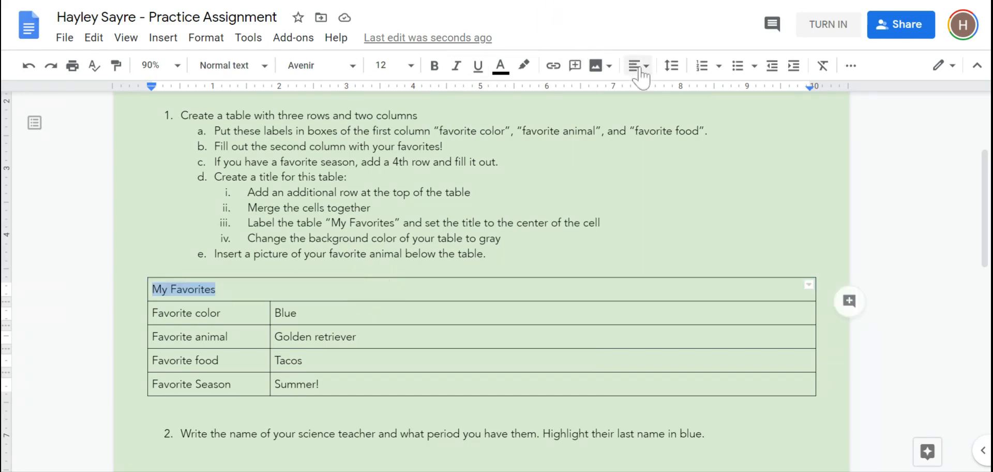
{"action": "left_click", "coordinate": [637, 68]}
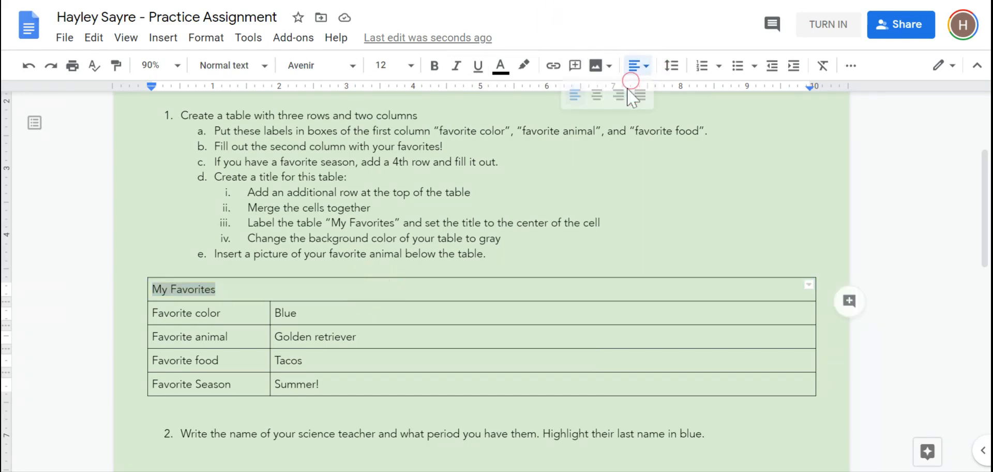
{"action": "left_click", "coordinate": [597, 95]}
{"action": "left_click", "coordinate": [515, 289]}
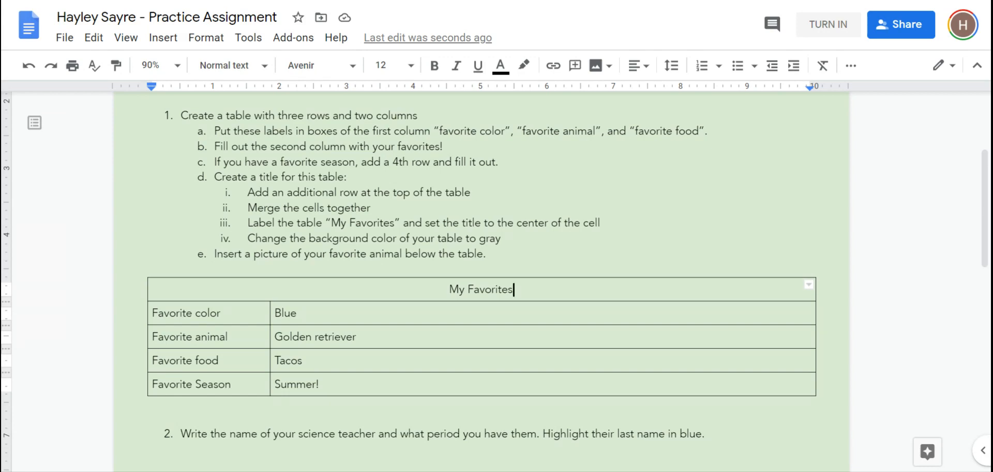
Set the background color of the "My Favorites" title cell to light gray.
{"action": "right_click", "coordinate": [528, 290]}
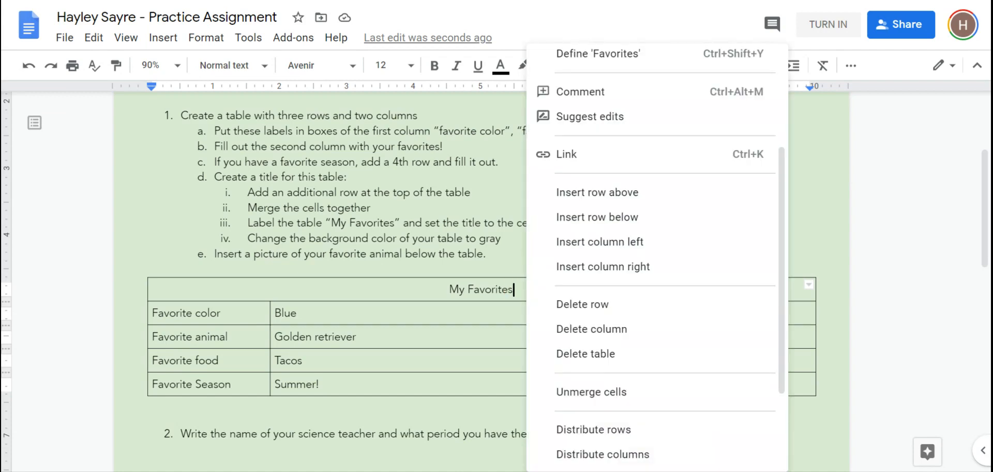
{"action": "key", "text": "Escape"}
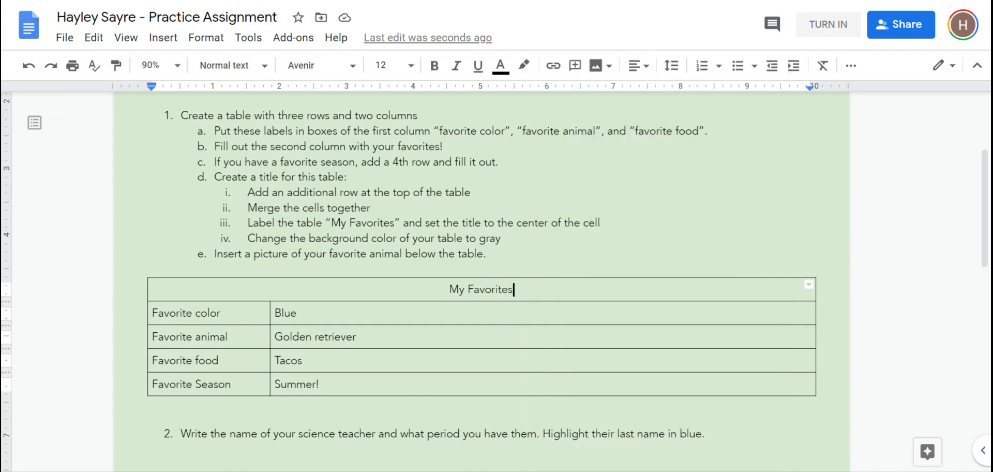
{"action": "left_click", "coordinate": [851, 67]}
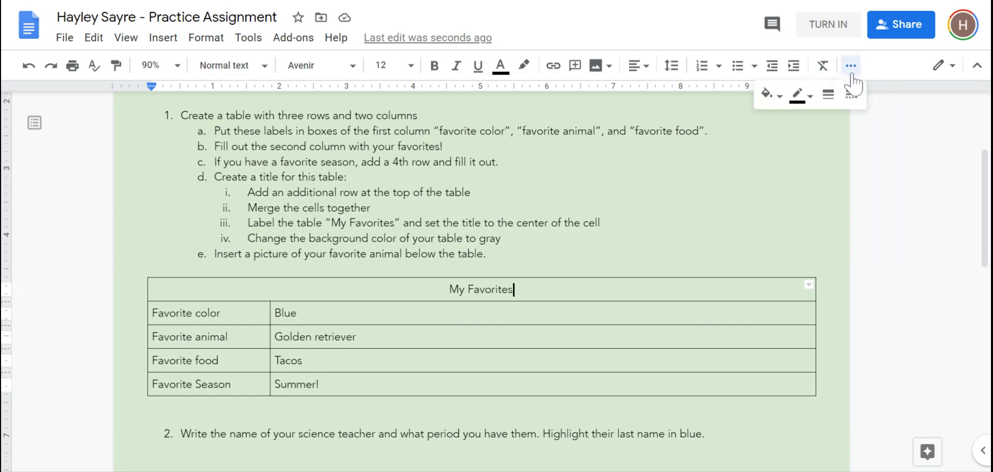
{"action": "left_click", "coordinate": [774, 99]}
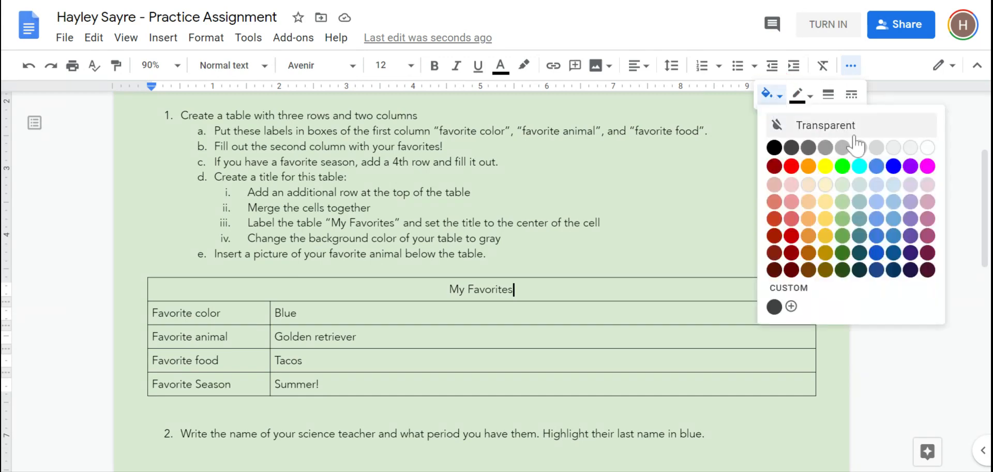
{"action": "left_click", "coordinate": [877, 148]}
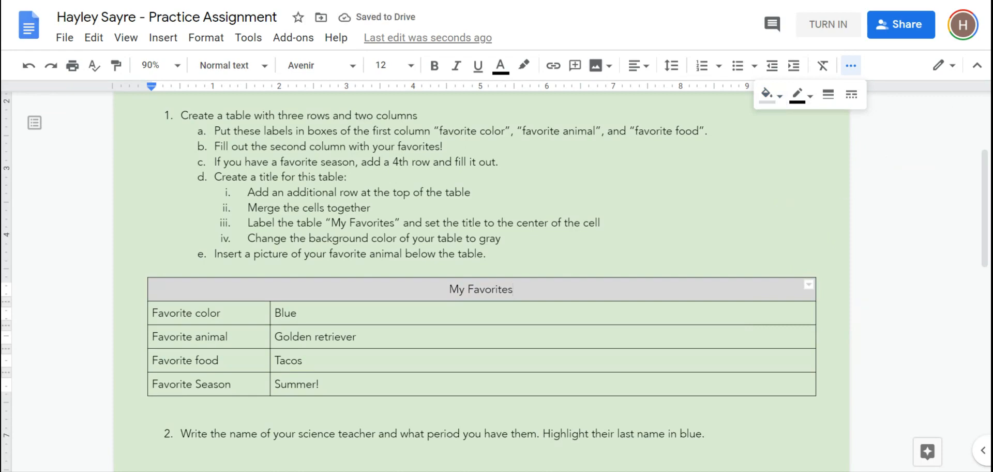
Fill the four rows below the title, both columns, with a very light gray background, paler than the title cell.
{"action": "left_click", "coordinate": [239, 315]}
{"action": "left_click_drag", "start_coordinate": [239, 316], "coordinate": [308, 393]}
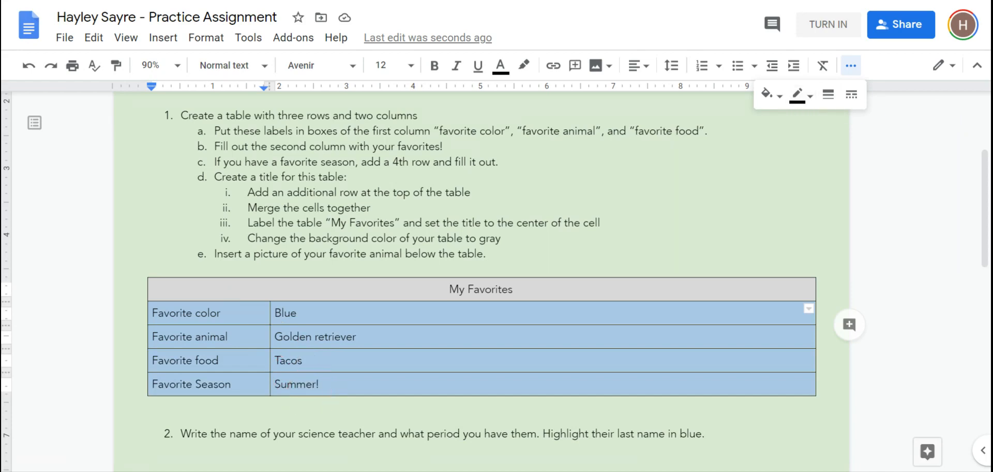
{"action": "left_click", "coordinate": [770, 93]}
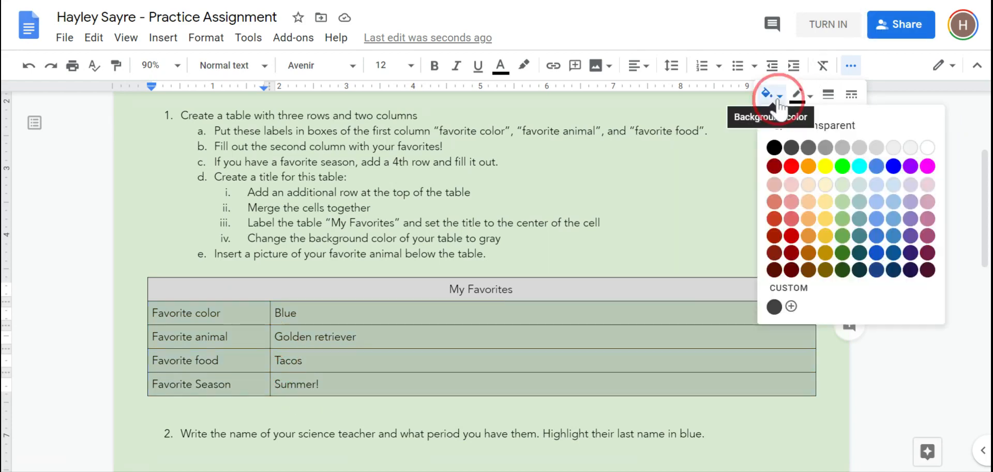
{"action": "left_click", "coordinate": [911, 148]}
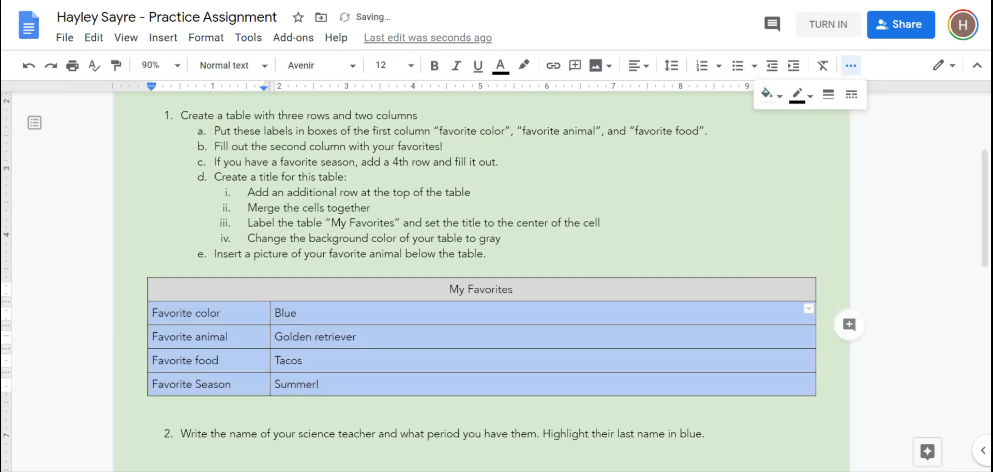
{"action": "left_click", "coordinate": [518, 254]}
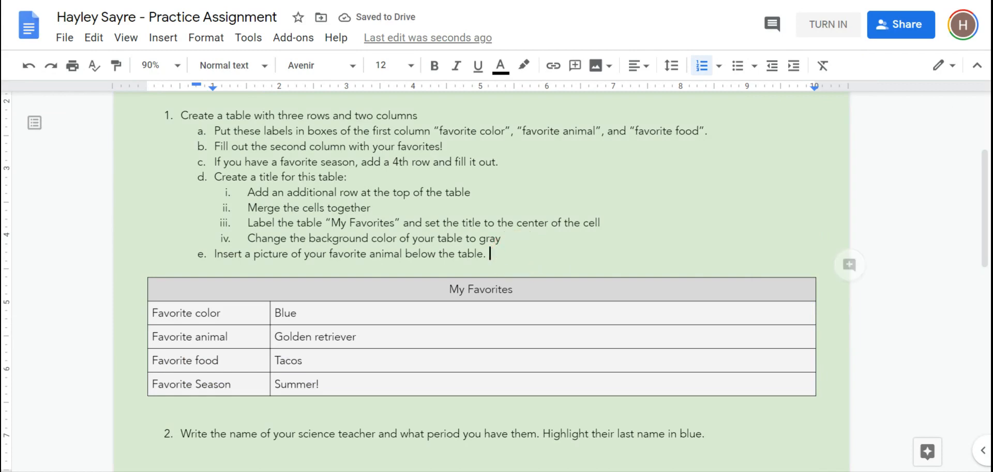
Place the cursor on the blank line below the table and search the web for "golden retriever" images to insert.
{"action": "scroll", "coordinate": [481, 282], "scroll_direction": "down", "scroll_amount": 1}
{"action": "left_click", "coordinate": [481, 346]}
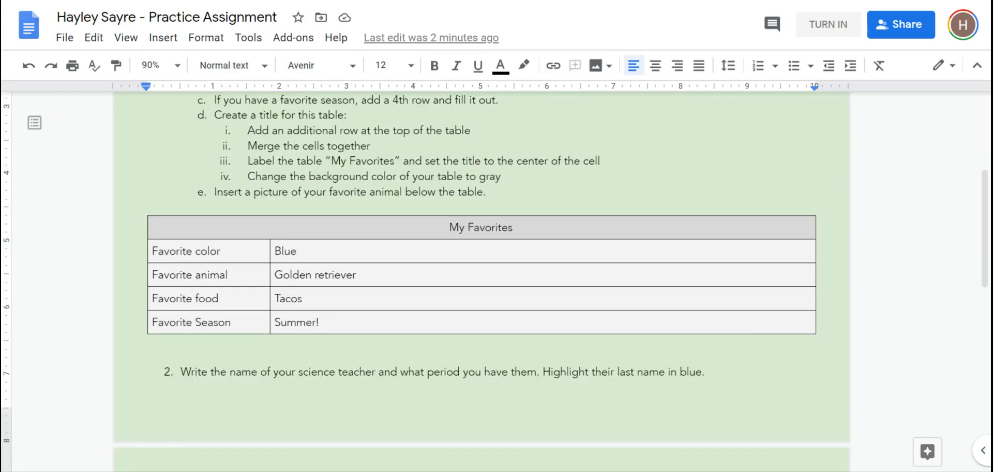
{"action": "left_click", "coordinate": [158, 41]}
{"action": "mouse_move", "coordinate": [237, 71]}
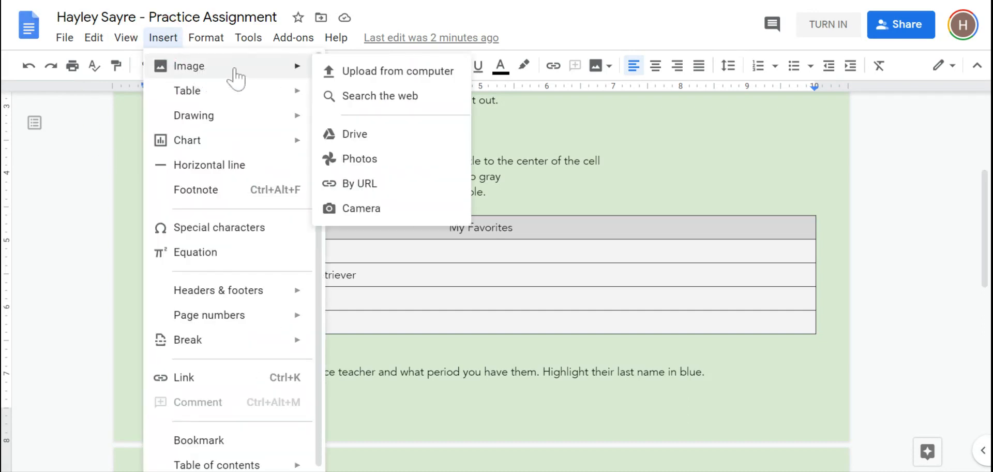
{"action": "left_click", "coordinate": [373, 103]}
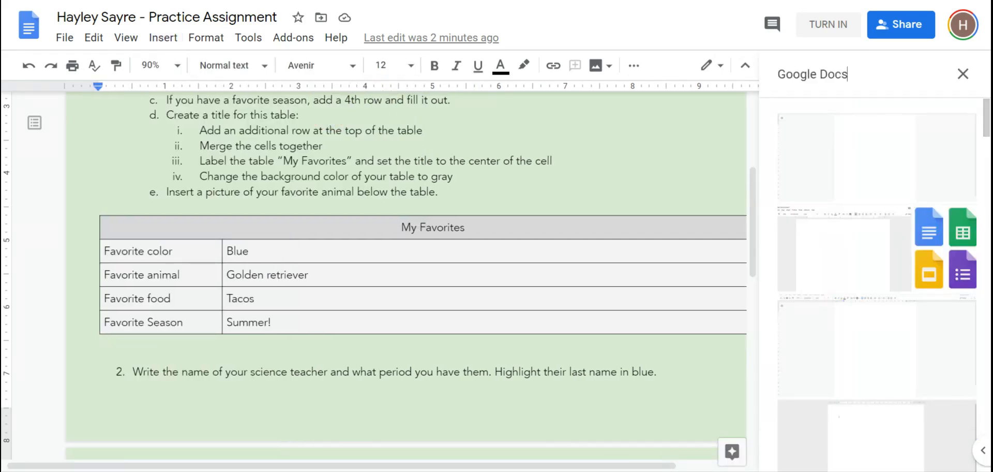
{"action": "left_click_drag", "start_coordinate": [880, 72], "coordinate": [782, 73]}
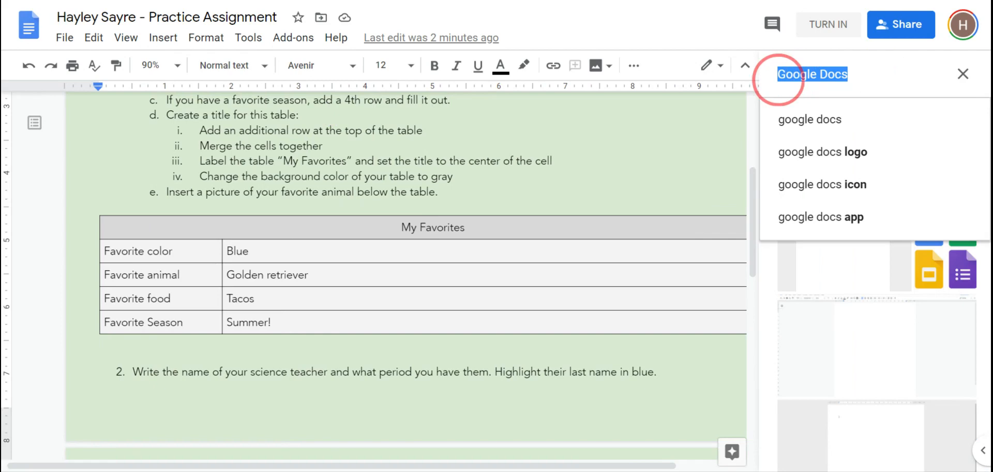
{"action": "left_click", "coordinate": [963, 75]}
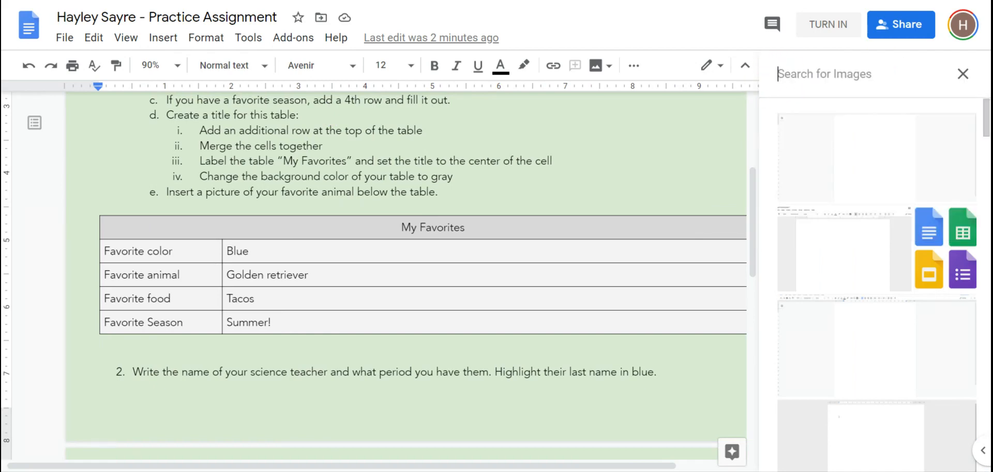
{"action": "type", "text": "Golden"}
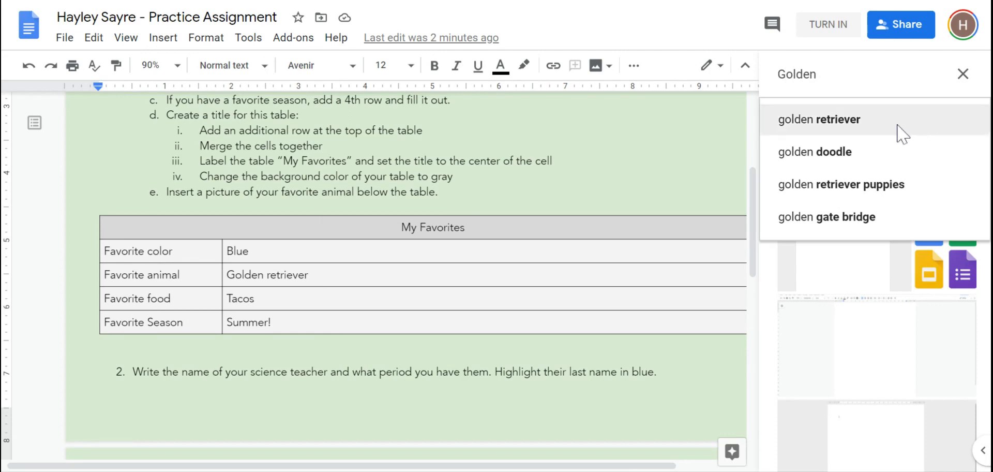
{"action": "left_click", "coordinate": [876, 120]}
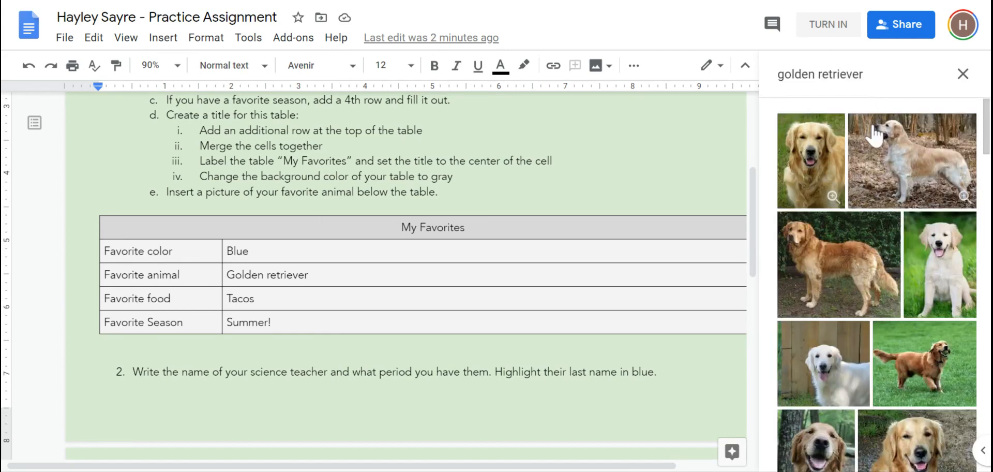
Choose the close-up of the golden retriever puppy lying on gravel from the image results and insert it into the document.
{"action": "scroll", "coordinate": [888, 164], "scroll_direction": "down", "scroll_amount": 2}
{"action": "scroll", "coordinate": [890, 167], "scroll_direction": "down", "scroll_amount": 6}
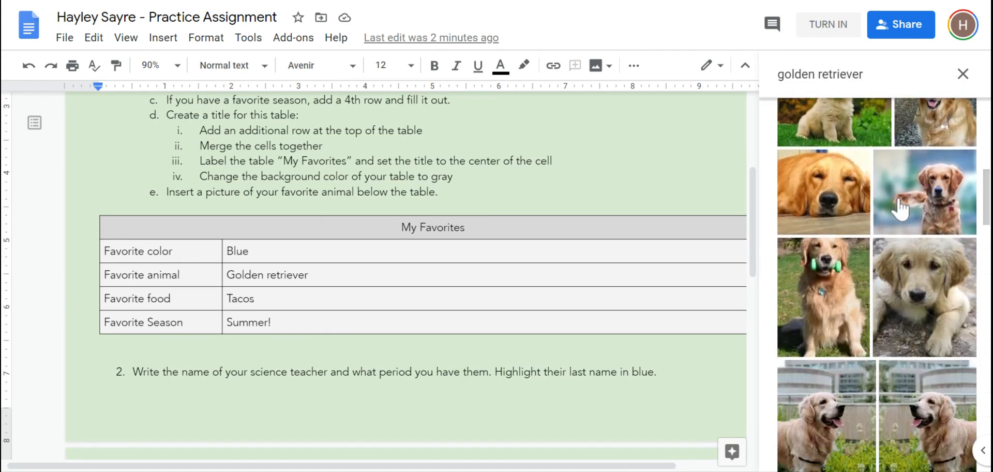
{"action": "scroll", "coordinate": [899, 208], "scroll_direction": "down", "scroll_amount": 6}
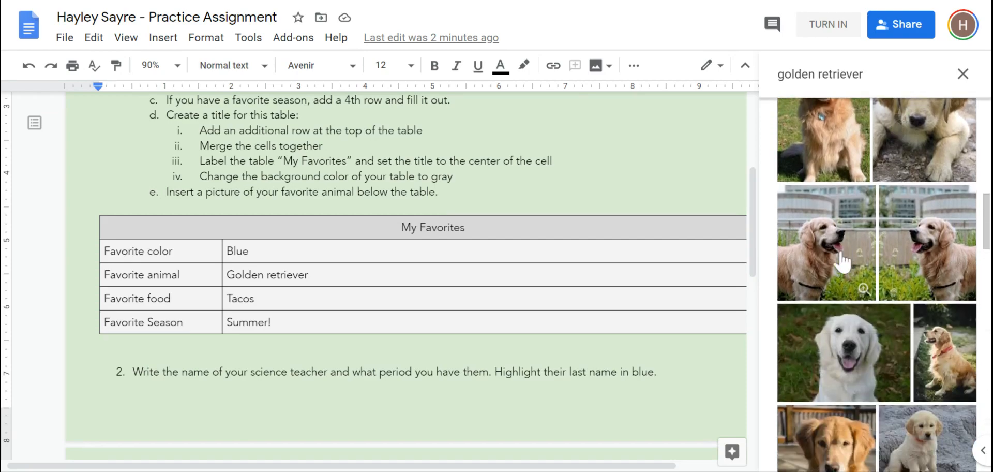
{"action": "scroll", "coordinate": [867, 275], "scroll_direction": "down", "scroll_amount": 3}
{"action": "scroll", "coordinate": [868, 276], "scroll_direction": "up", "scroll_amount": 10}
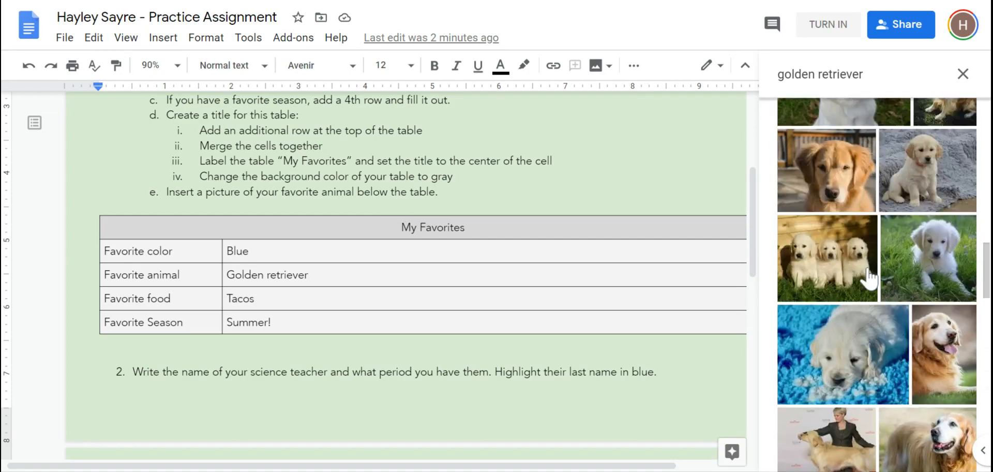
{"action": "scroll", "coordinate": [880, 269], "scroll_direction": "up", "scroll_amount": 2}
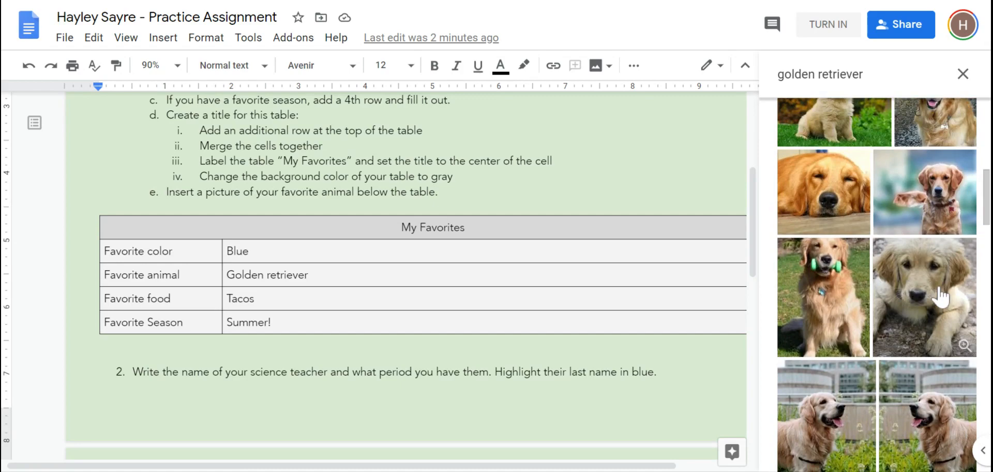
{"action": "left_click", "coordinate": [939, 295]}
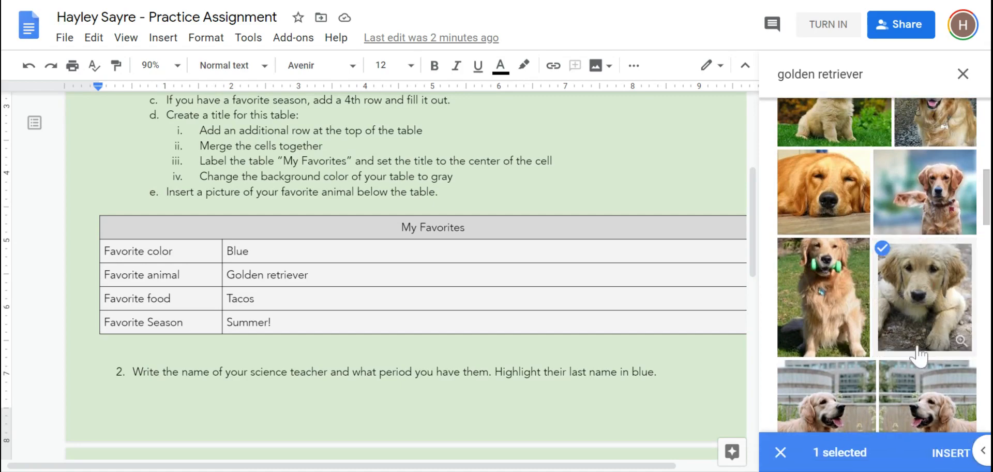
{"action": "left_click", "coordinate": [957, 454]}
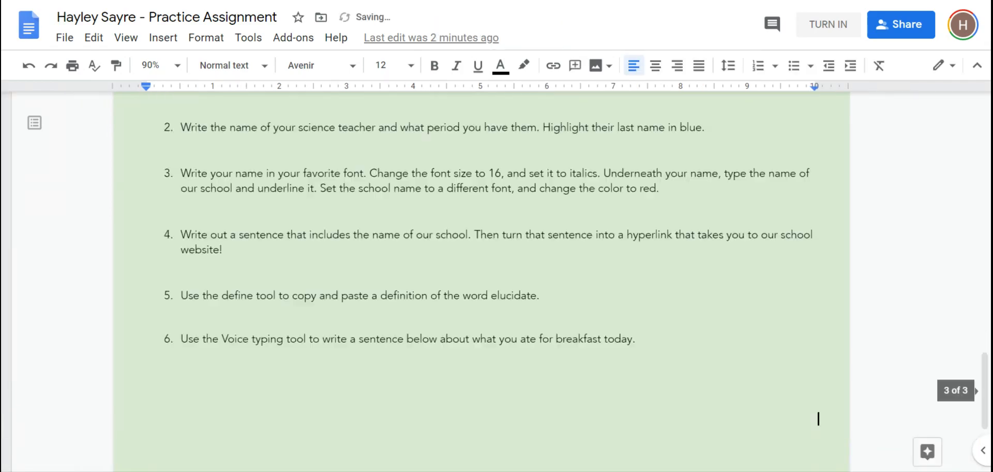
Shrink the inserted puppy picture proportionally to about 1.2 inches wide.
{"action": "scroll", "coordinate": [819, 418], "scroll_direction": "up", "scroll_amount": 8}
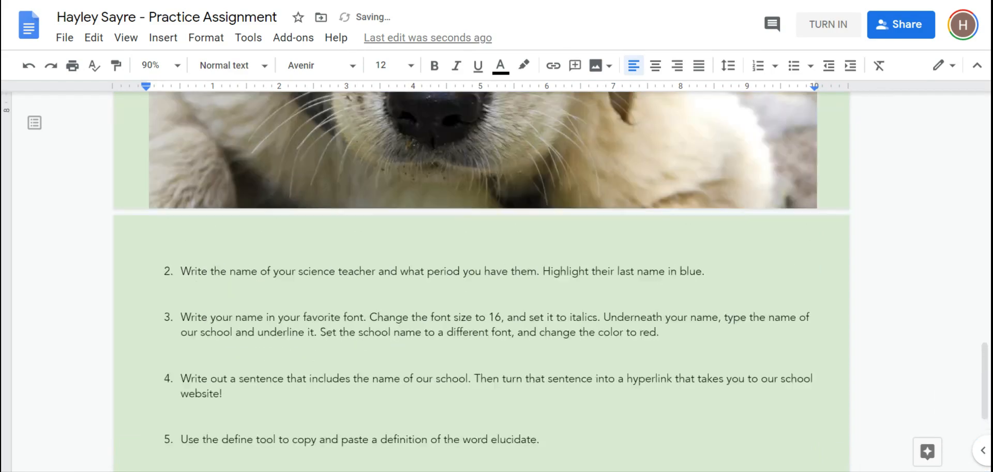
{"action": "scroll", "coordinate": [642, 279], "scroll_direction": "up", "scroll_amount": 4}
{"action": "scroll", "coordinate": [640, 279], "scroll_direction": "down", "scroll_amount": 9}
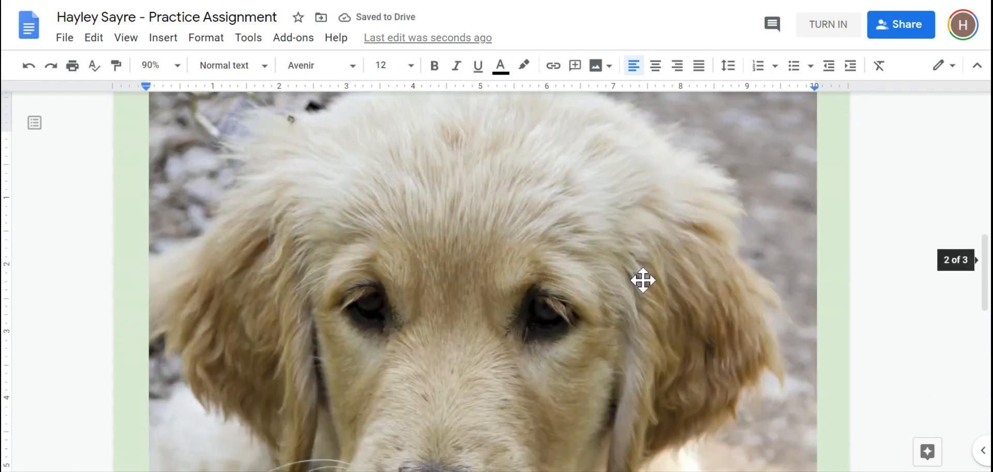
{"action": "scroll", "coordinate": [632, 257], "scroll_direction": "up", "scroll_amount": 2}
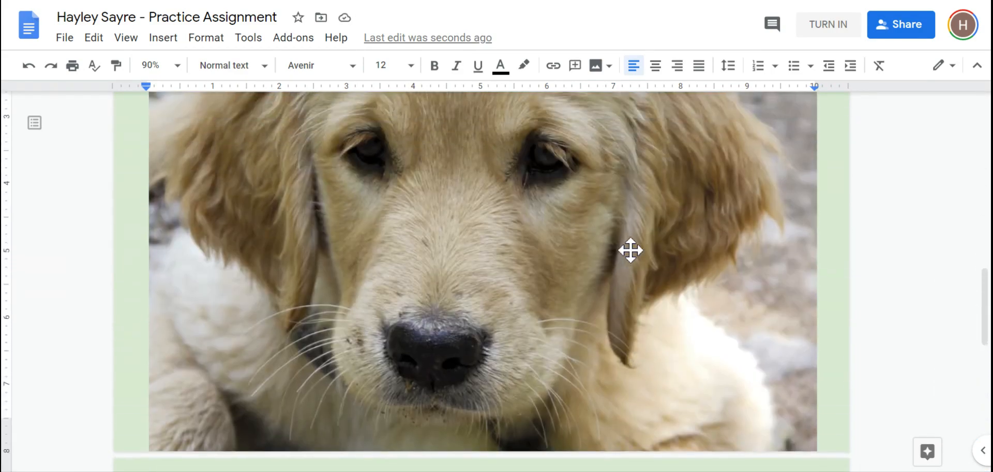
{"action": "scroll", "coordinate": [670, 226], "scroll_direction": "up", "scroll_amount": 2}
{"action": "scroll", "coordinate": [670, 227], "scroll_direction": "up", "scroll_amount": 6}
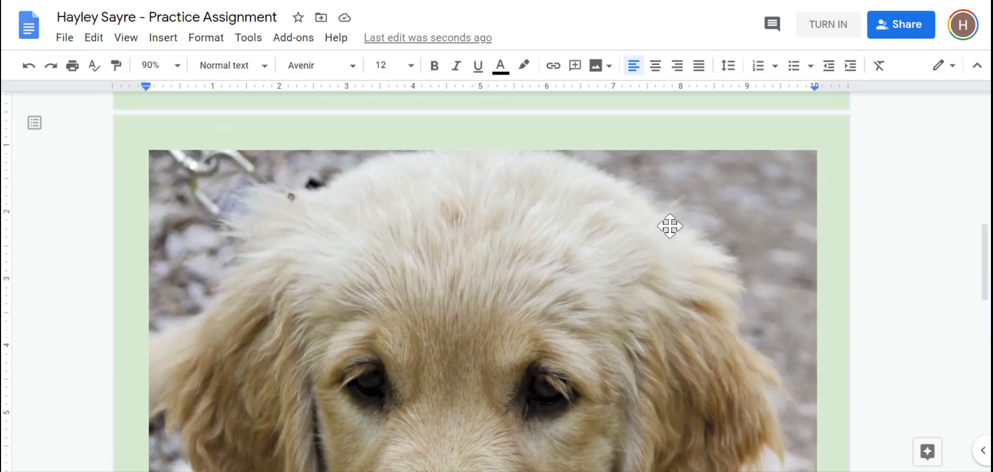
{"action": "left_click", "coordinate": [703, 359]}
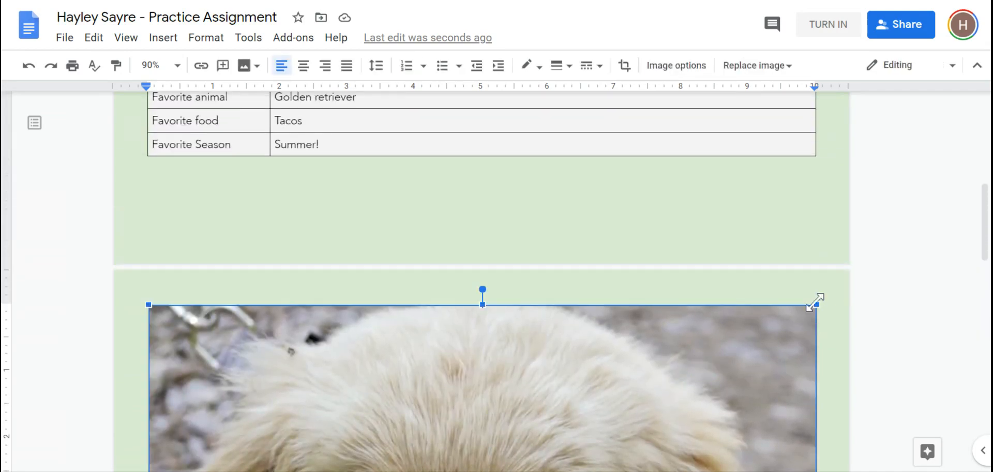
{"action": "left_click_drag", "start_coordinate": [817, 304], "coordinate": [632, 426]}
{"action": "scroll", "coordinate": [675, 313], "scroll_direction": "down", "scroll_amount": 10}
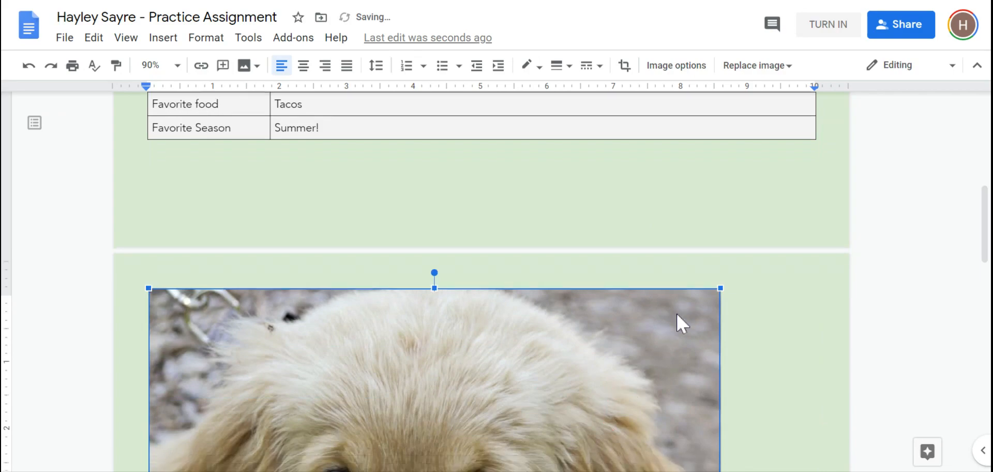
{"action": "scroll", "coordinate": [710, 339], "scroll_direction": "down", "scroll_amount": 3}
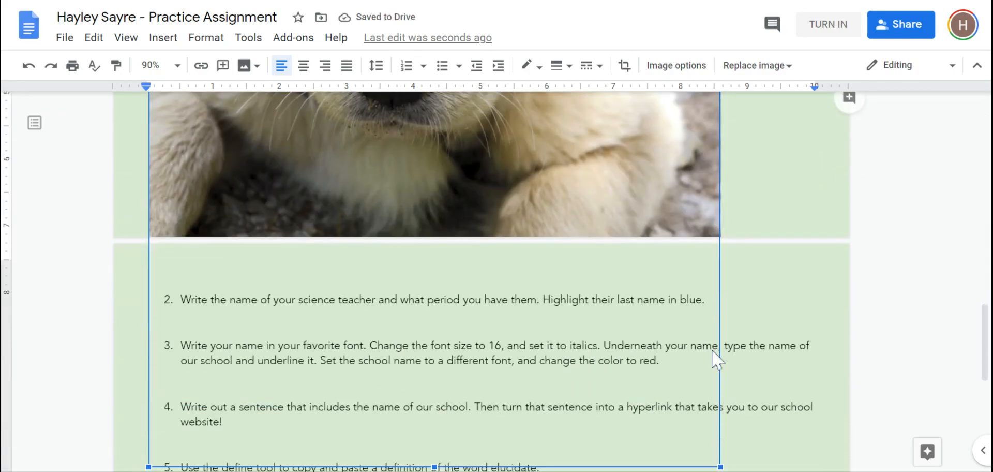
{"action": "left_click_drag", "start_coordinate": [720, 372], "coordinate": [295, 206]}
{"action": "scroll", "coordinate": [281, 403], "scroll_direction": "up", "scroll_amount": 6}
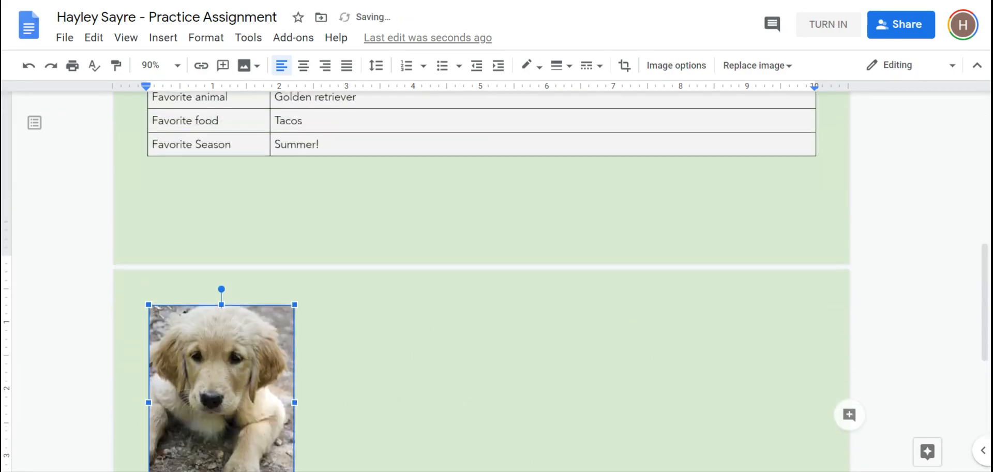
{"action": "scroll", "coordinate": [280, 391], "scroll_direction": "down", "scroll_amount": 4}
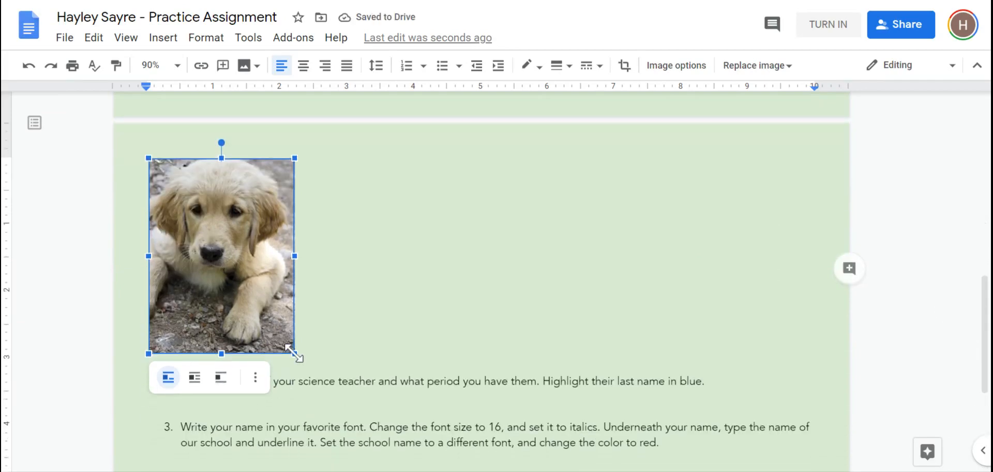
{"action": "left_click_drag", "start_coordinate": [295, 354], "coordinate": [222, 262]}
Set the puppy picture to wrap text and shrink it further to about 0.8 inches wide.
{"action": "scroll", "coordinate": [222, 262], "scroll_direction": "up", "scroll_amount": 6}
{"action": "scroll", "coordinate": [222, 261], "scroll_direction": "up", "scroll_amount": 3}
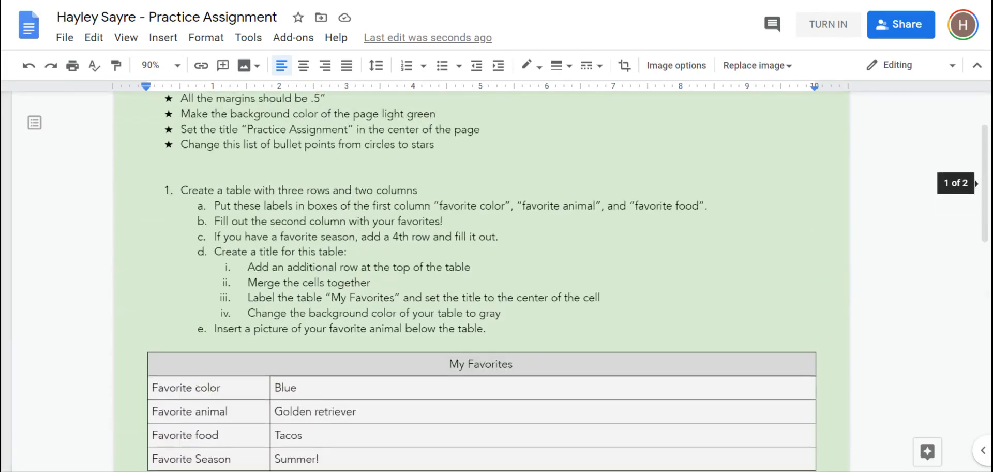
{"action": "scroll", "coordinate": [237, 395], "scroll_direction": "down", "scroll_amount": 6}
{"action": "scroll", "coordinate": [184, 375], "scroll_direction": "down", "scroll_amount": 3}
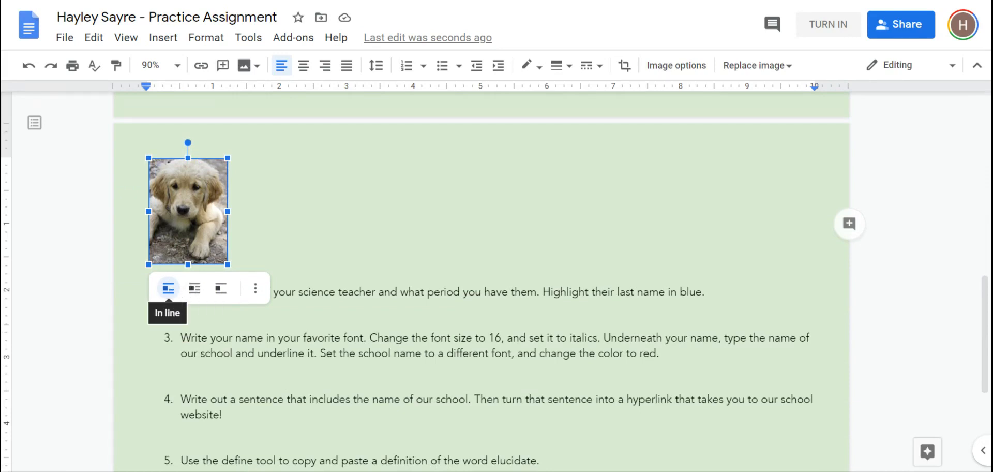
{"action": "left_click", "coordinate": [195, 288]}
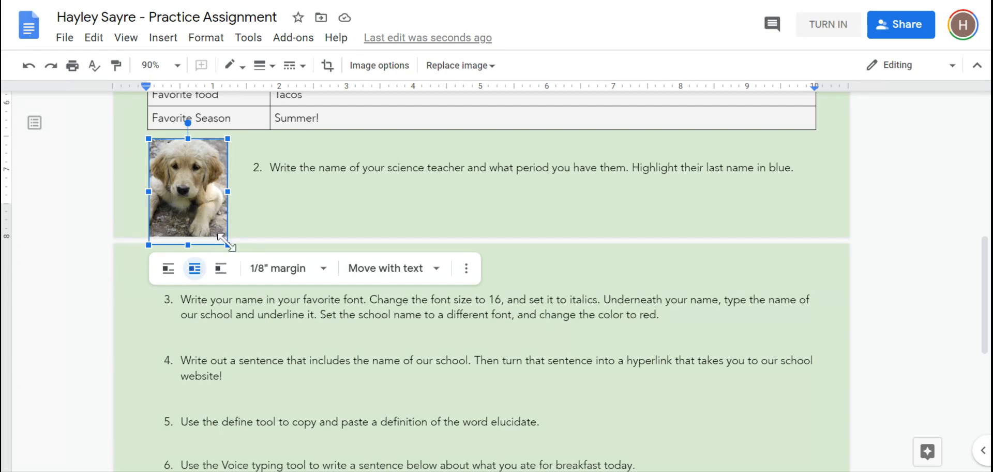
{"action": "left_click_drag", "start_coordinate": [227, 245], "coordinate": [203, 211]}
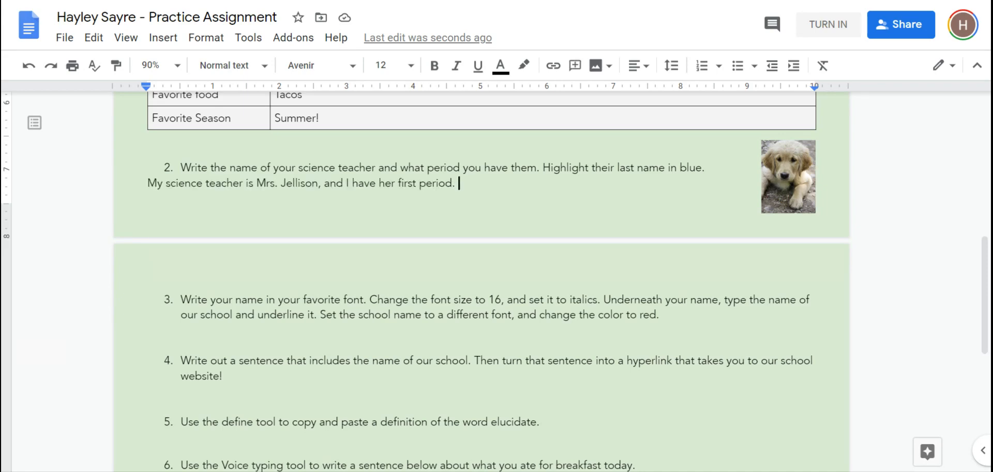
Highlight the science teacher's last name in the answer to question 2 with cyan.
{"action": "double_click", "coordinate": [297, 183]}
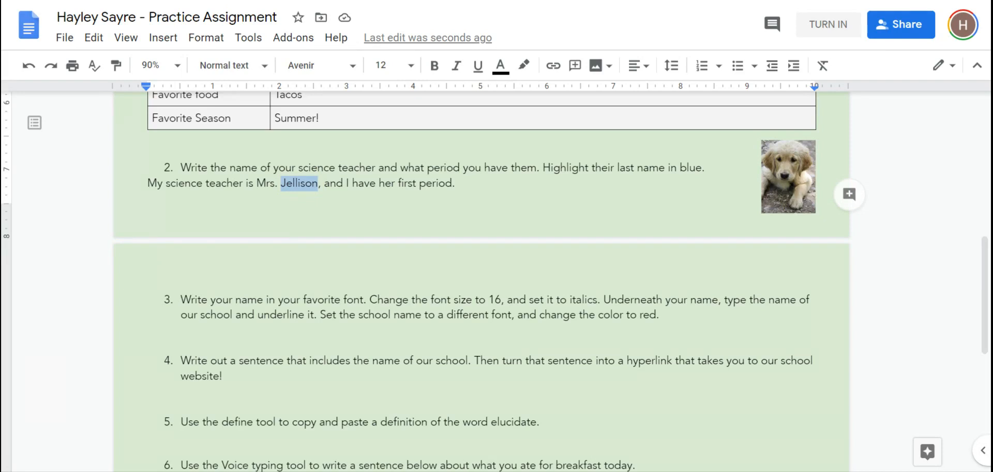
{"action": "left_click", "coordinate": [527, 76]}
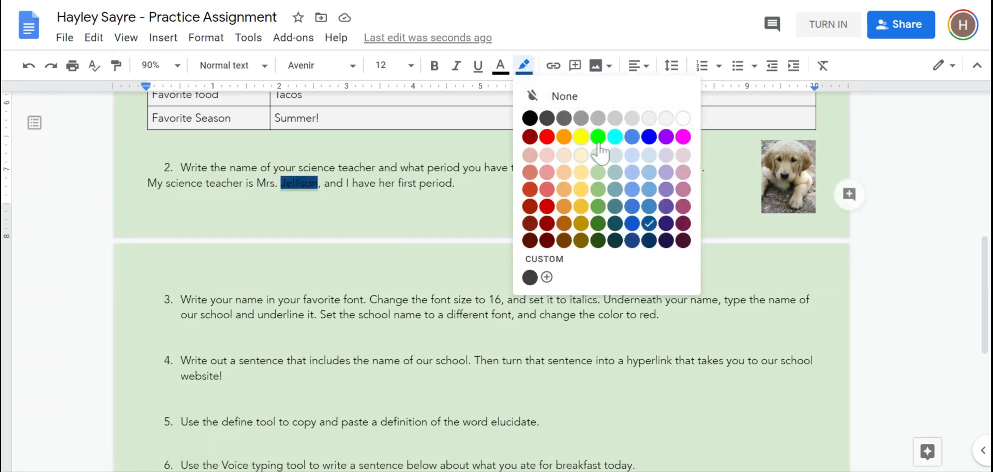
{"action": "left_click", "coordinate": [615, 136]}
{"action": "left_click", "coordinate": [460, 184]}
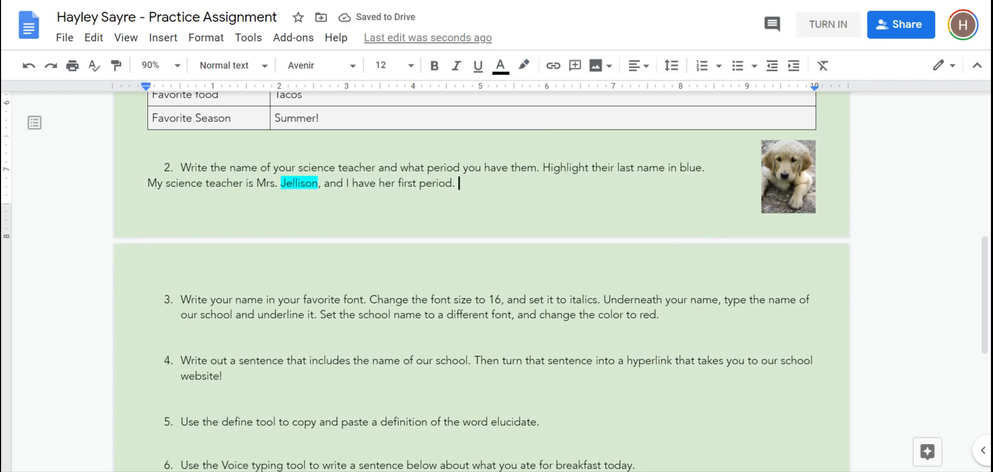
Enter the teacher's title and last name on the blank line below instruction 3.
{"action": "scroll", "coordinate": [373, 251], "scroll_direction": "down", "scroll_amount": 2}
{"action": "left_click", "coordinate": [663, 160]}
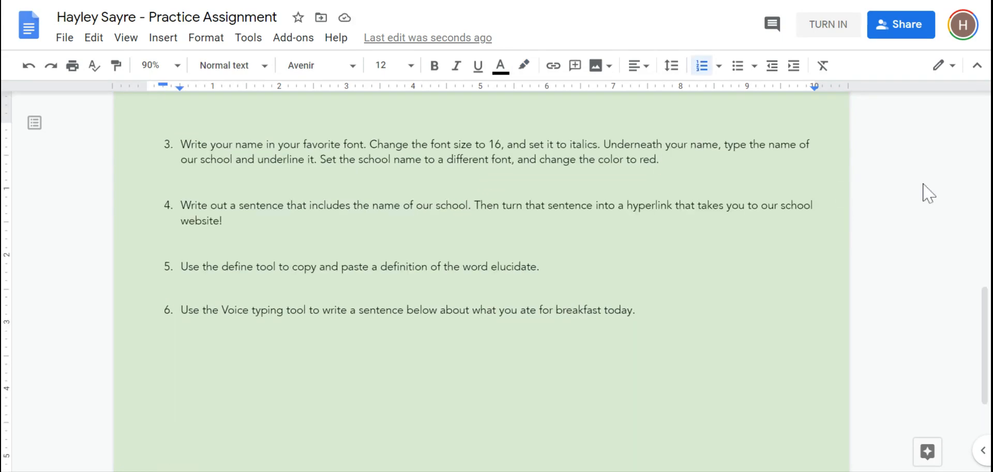
{"action": "key", "text": "Down"}
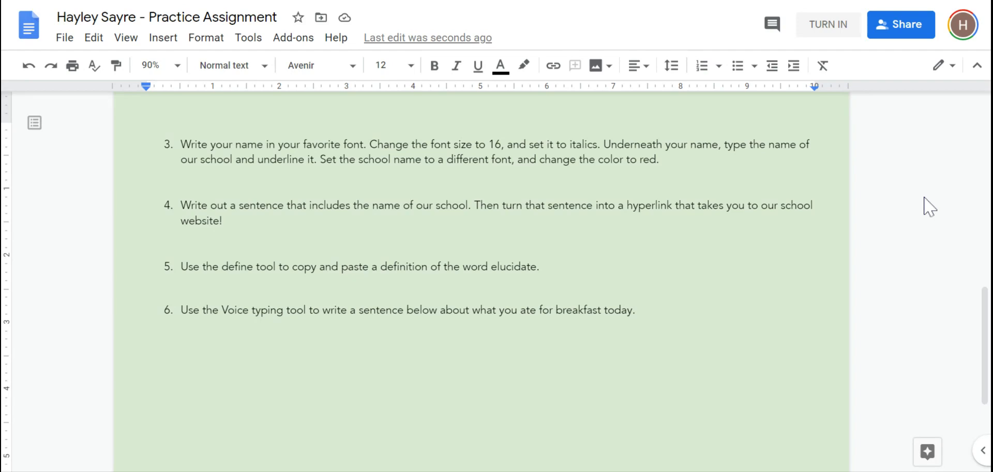
{"action": "type", "text": "Mrs. Sayre"}
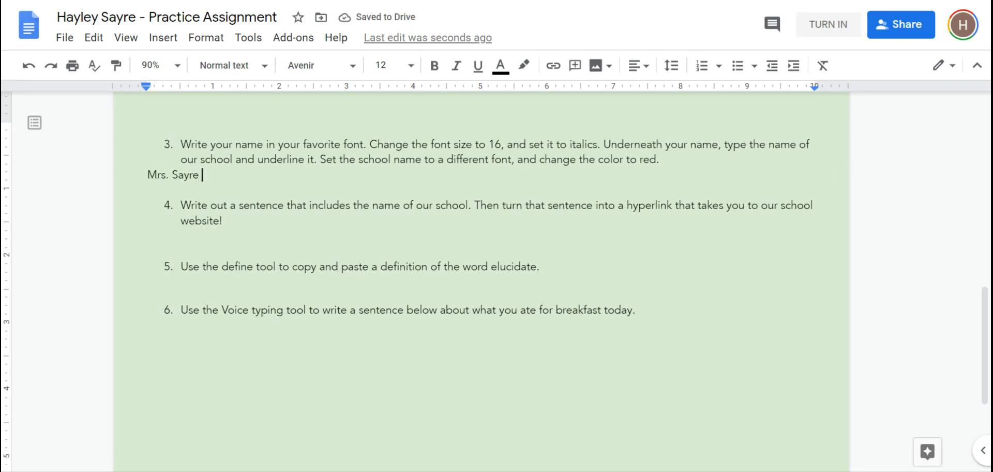
Change the font of the name below instruction 3 to Lobster.
{"action": "left_click_drag", "start_coordinate": [149, 174], "coordinate": [204, 176]}
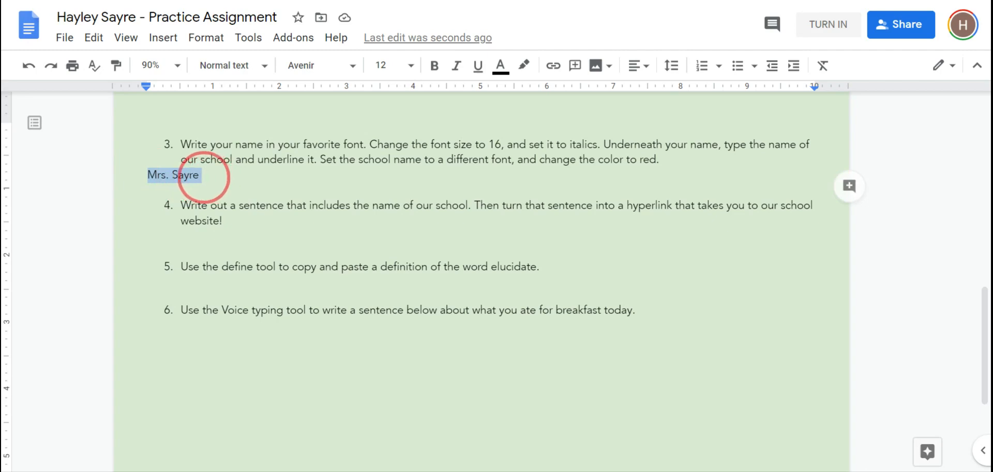
{"action": "left_click", "coordinate": [294, 75]}
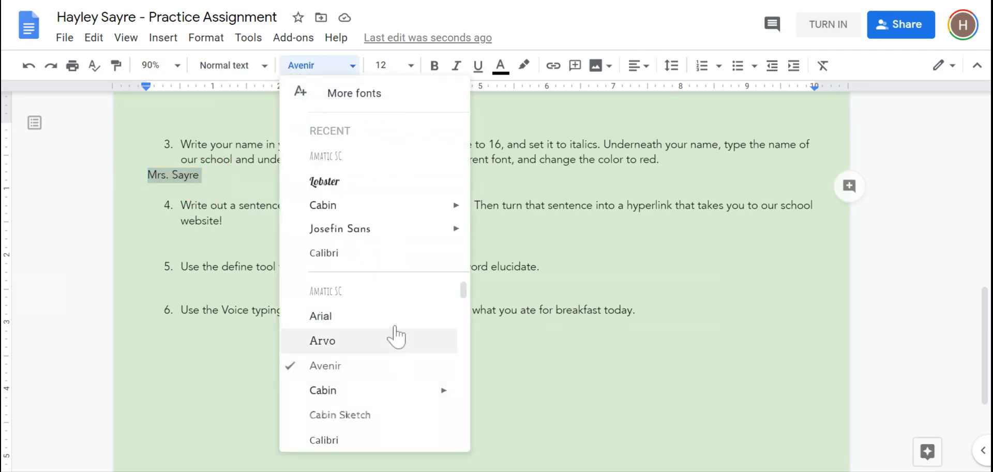
{"action": "scroll", "coordinate": [397, 338], "scroll_direction": "down", "scroll_amount": 10}
{"action": "scroll", "coordinate": [386, 370], "scroll_direction": "up", "scroll_amount": 2}
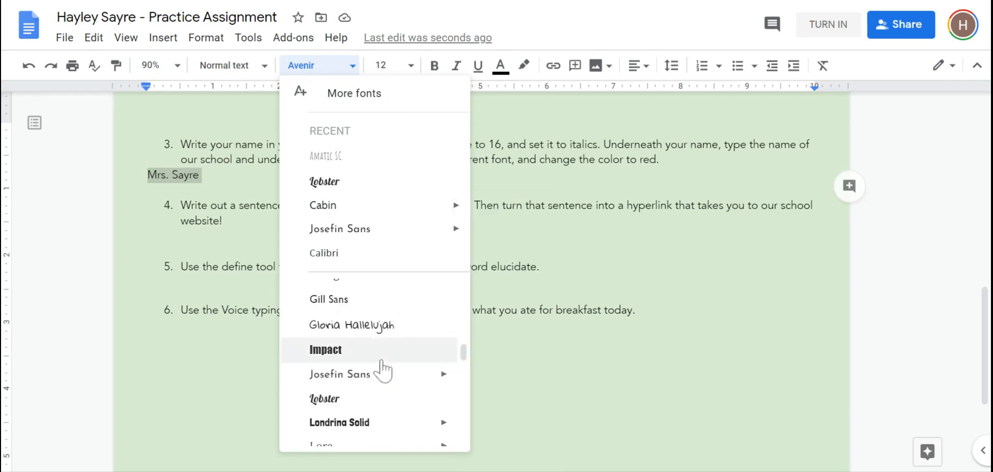
{"action": "left_click", "coordinate": [336, 402]}
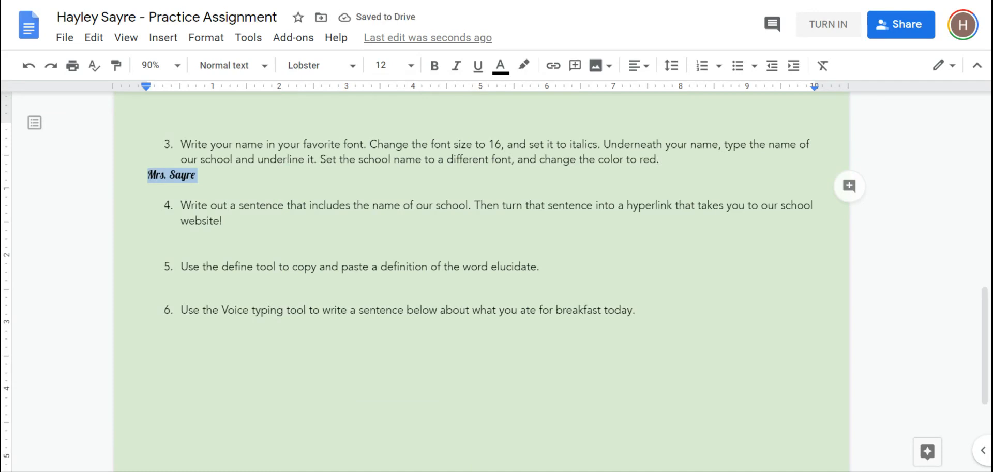
Set the name below instruction 3 to font size 16 and italics.
{"action": "left_click", "coordinate": [411, 66]}
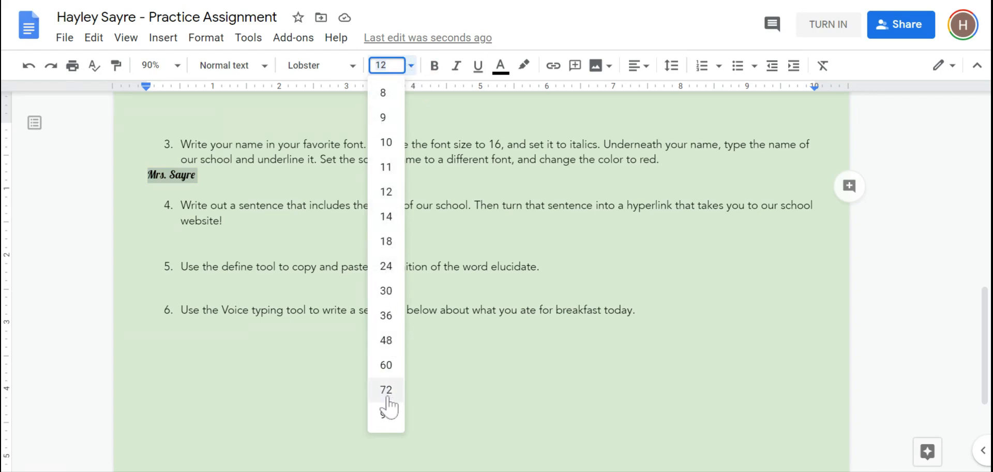
{"action": "left_click", "coordinate": [388, 65]}
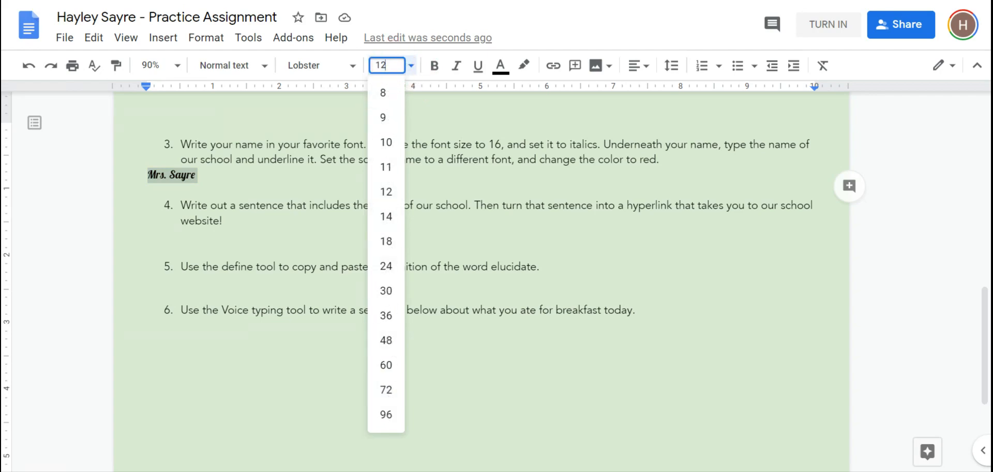
{"action": "type", "text": "16"}
{"action": "key", "text": "Return"}
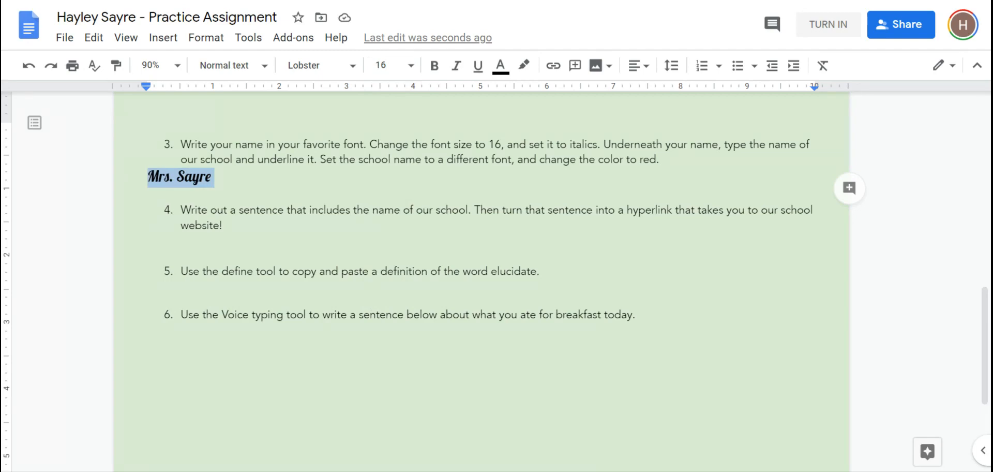
{"action": "left_click", "coordinate": [458, 69]}
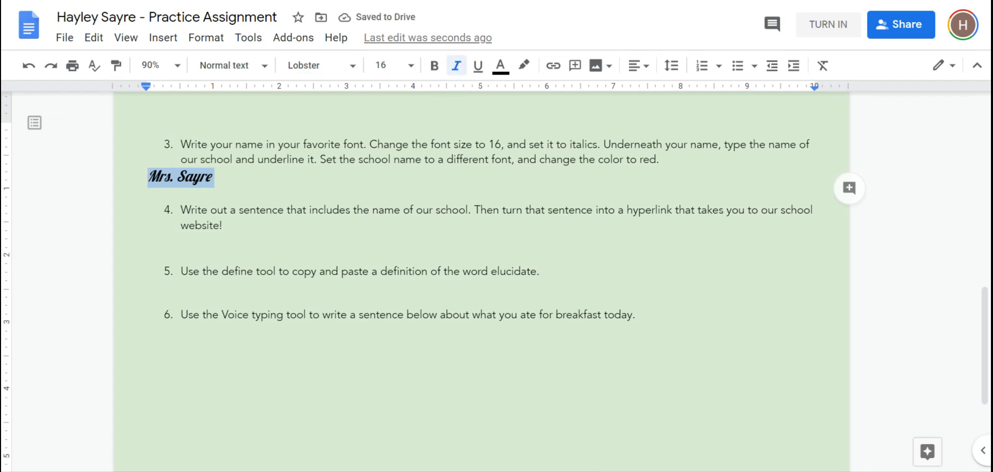
Enter "Steilacoom High School" on a new line underneath the name and select that line for formatting.
{"action": "key", "text": "End"}
{"action": "key", "text": "Return"}
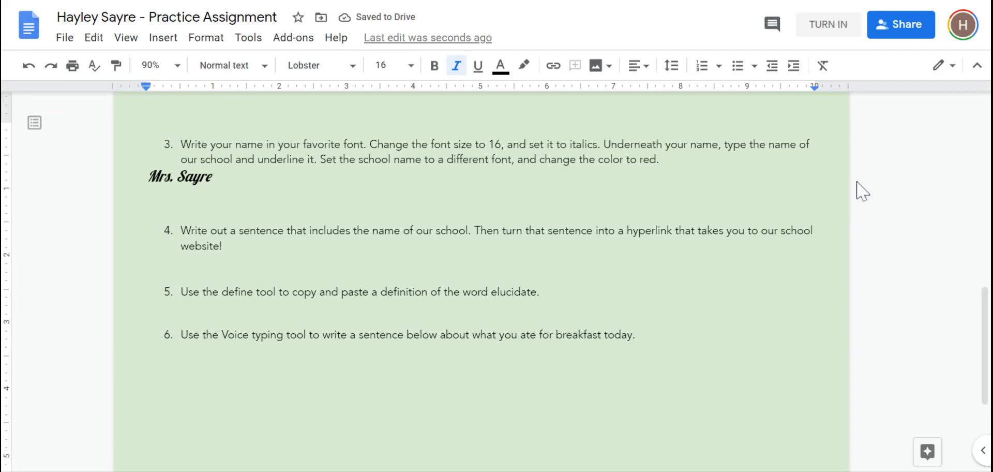
{"action": "type", "text": "Steilacoom High School"}
{"action": "key", "text": "shift+Home"}
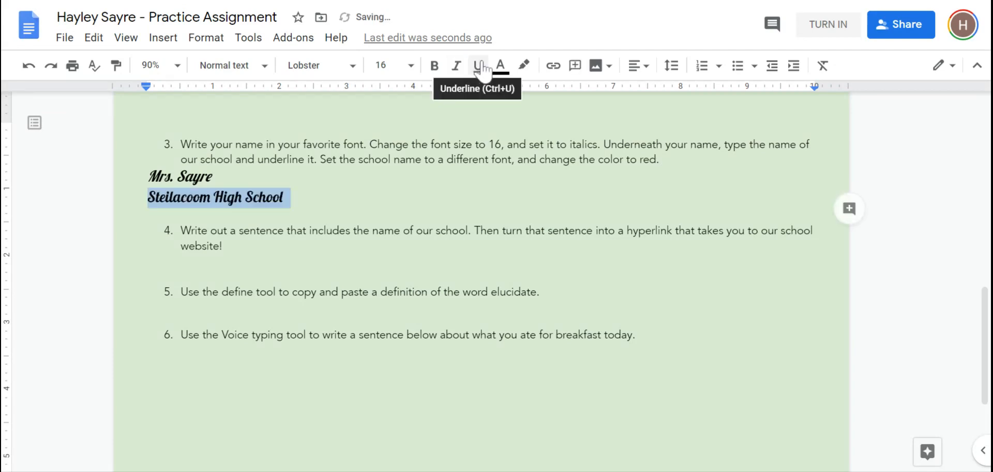
Underline the school name line below instruction 3 and change its font to Impact.
{"action": "left_click", "coordinate": [480, 66]}
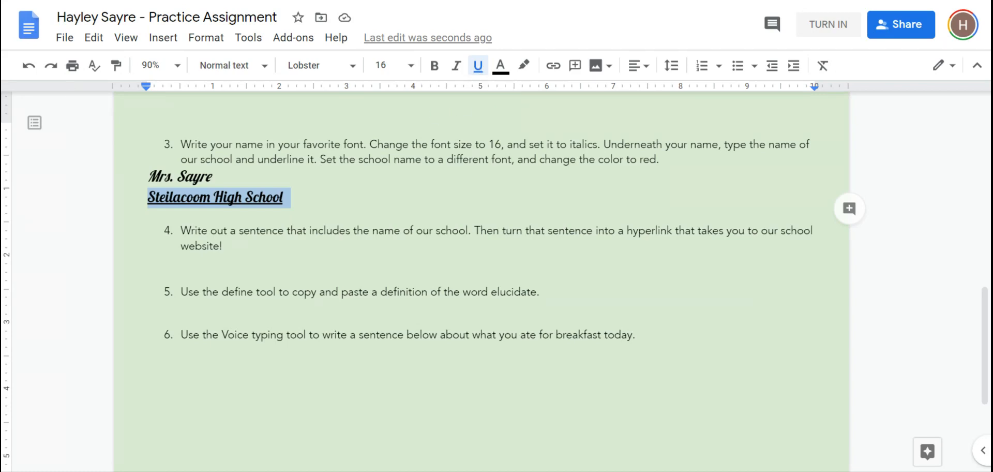
{"action": "left_click", "coordinate": [323, 66]}
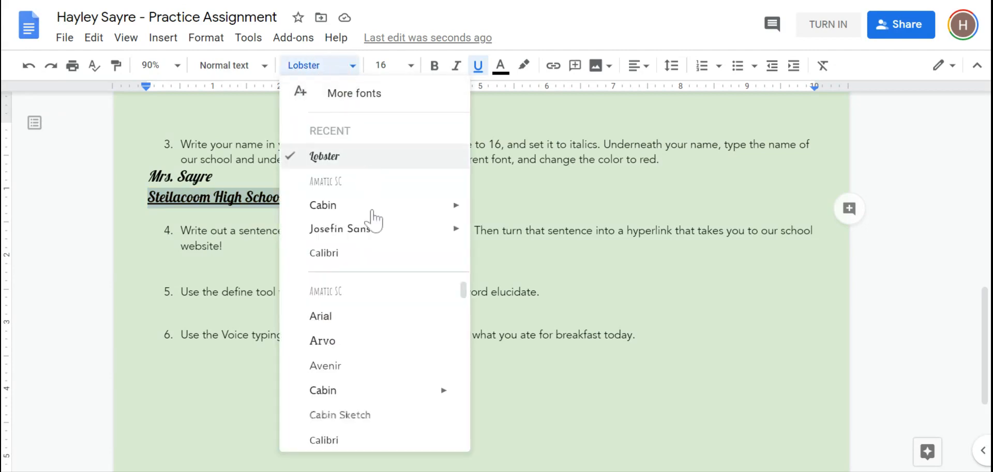
{"action": "scroll", "coordinate": [365, 339], "scroll_direction": "down", "scroll_amount": 5}
{"action": "scroll", "coordinate": [366, 336], "scroll_direction": "down", "scroll_amount": 4}
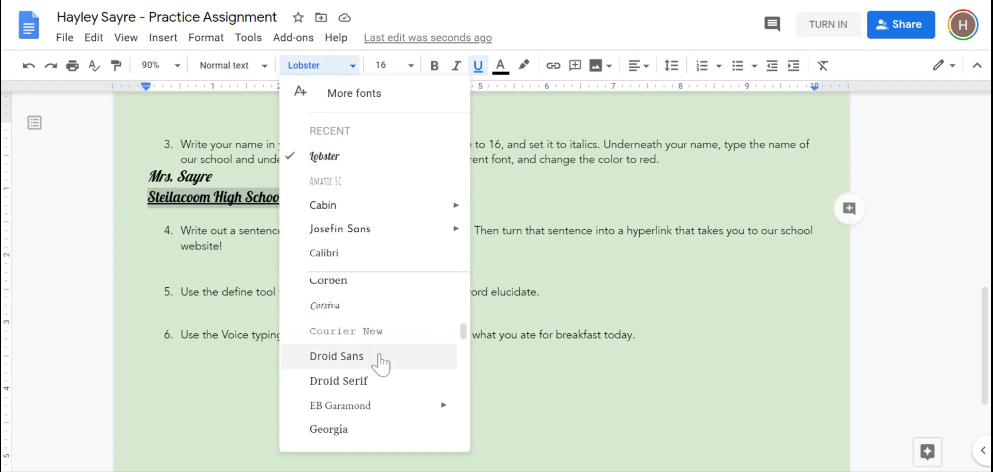
{"action": "left_click", "coordinate": [371, 349]}
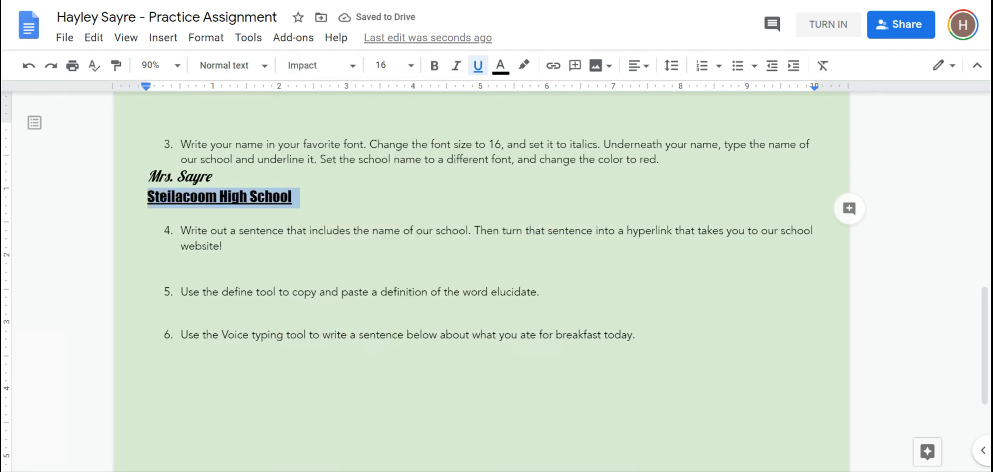
Set the text color of the school name line below instruction 3 to red.
{"action": "left_click", "coordinate": [501, 67]}
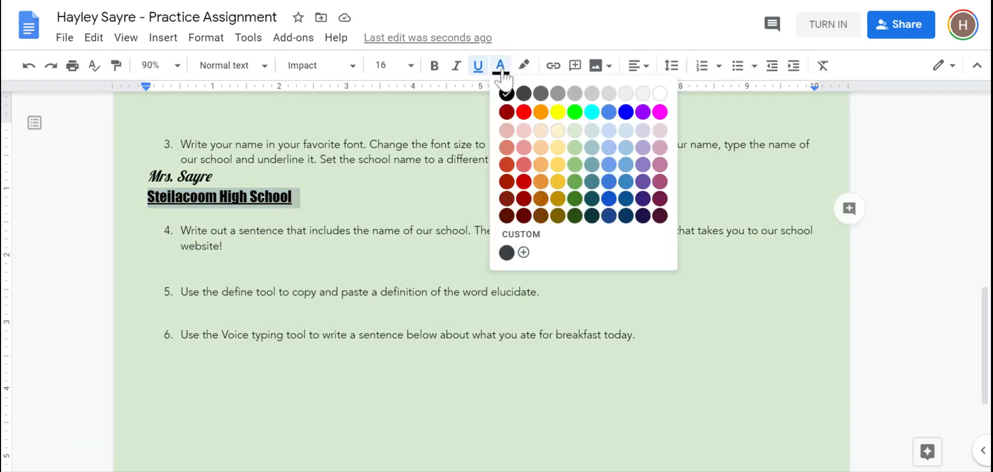
{"action": "left_click", "coordinate": [524, 114]}
Enter the sentence "Amazing students go to Steilacoom High School!" on the blank line below instruction 4.
{"action": "left_click", "coordinate": [186, 263]}
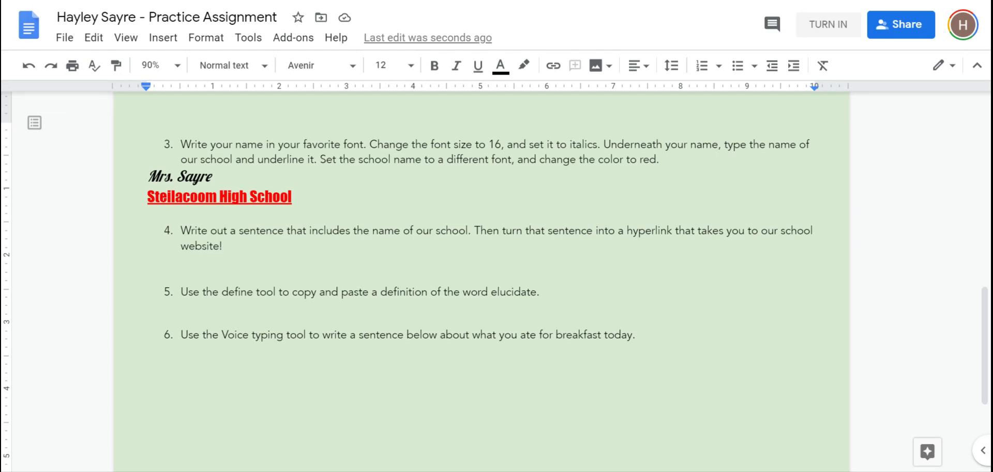
{"action": "type", "text": "Amazing students go to Steilacoom High School!"}
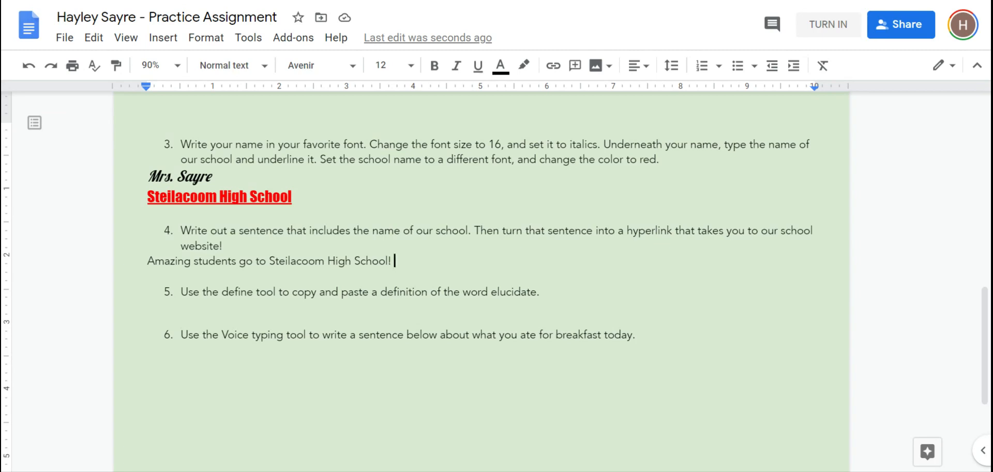
{"action": "key", "text": "ctrl+Tab"}
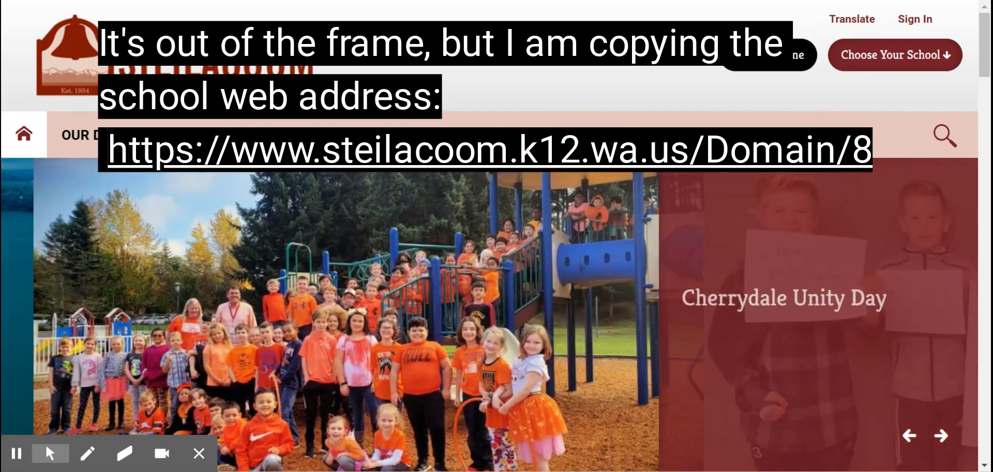
{"action": "left_click", "coordinate": [217, 2]}
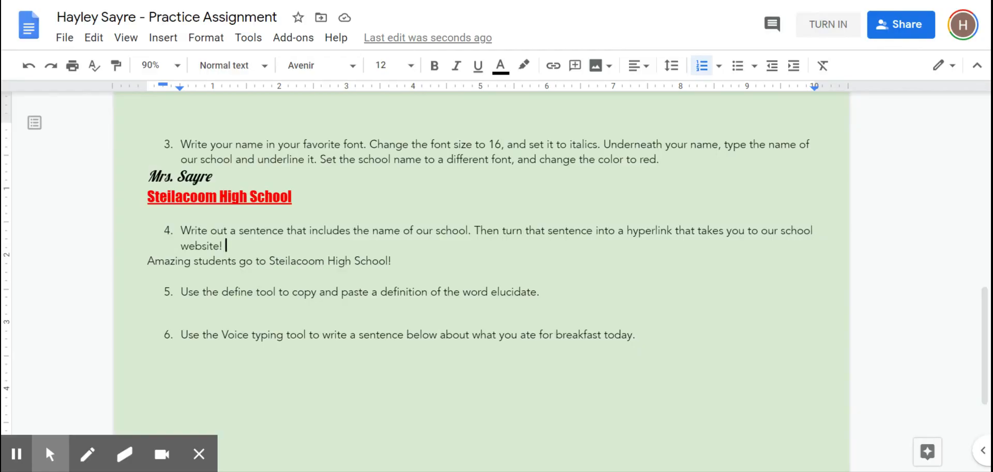
{"action": "left_click_drag", "start_coordinate": [391, 261], "coordinate": [138, 261]}
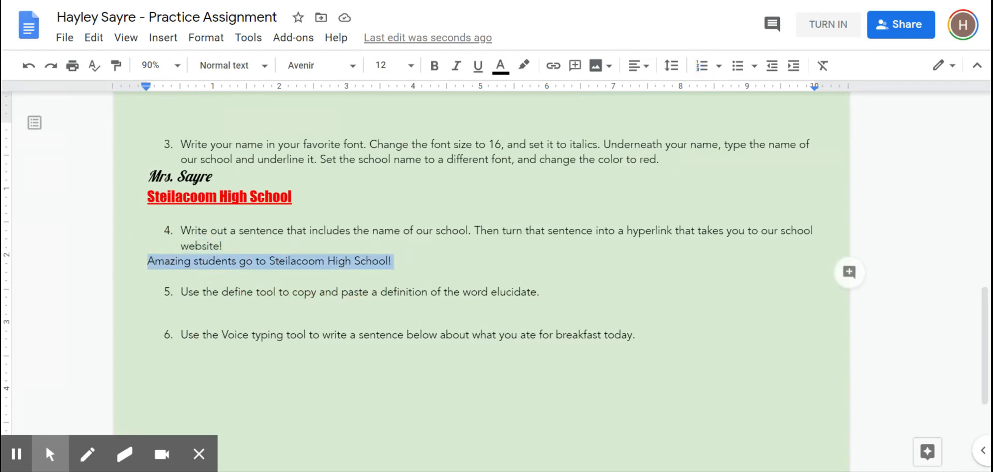
{"action": "right_click", "coordinate": [310, 261]}
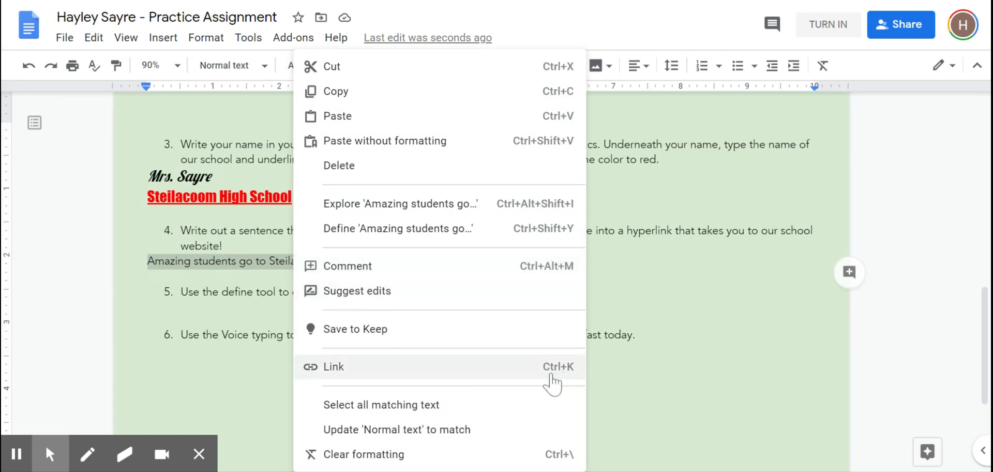
{"action": "left_click", "coordinate": [470, 368]}
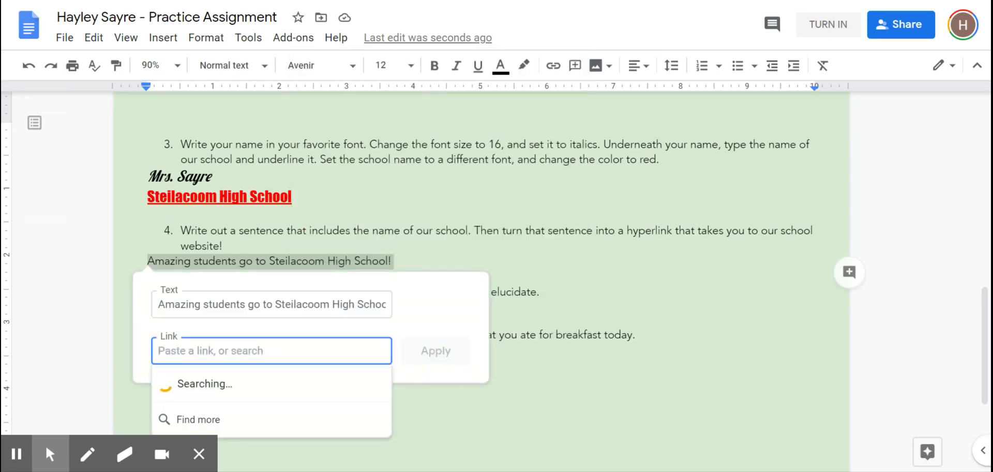
{"action": "type", "text": "https://www.steilacoom.k12.wa.us/"}
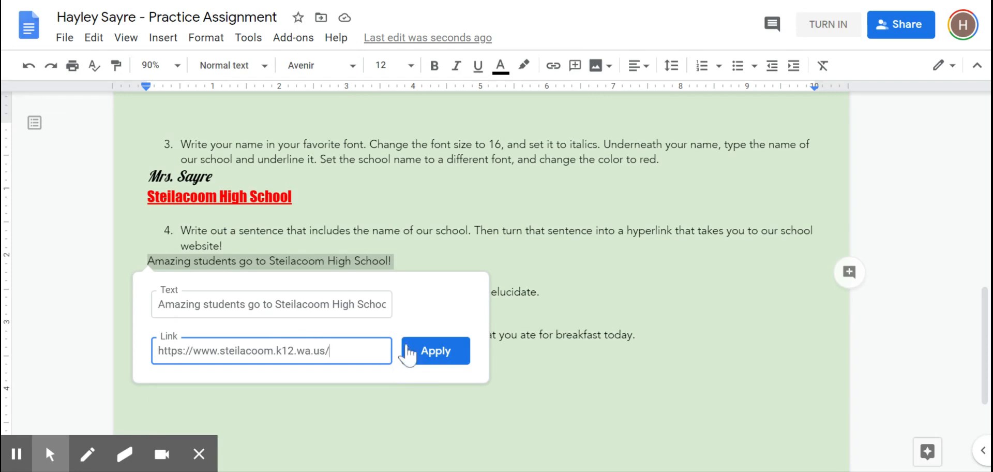
{"action": "left_click", "coordinate": [435, 357]}
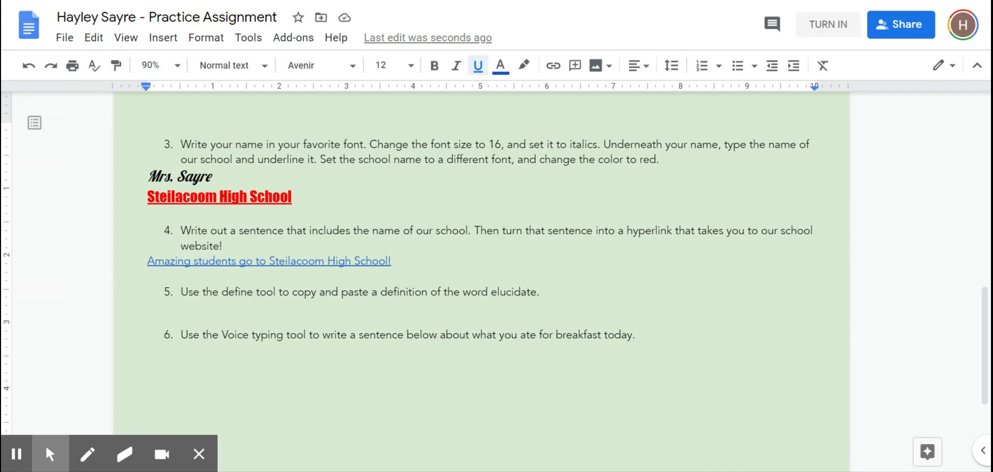
{"action": "left_click", "coordinate": [260, 261]}
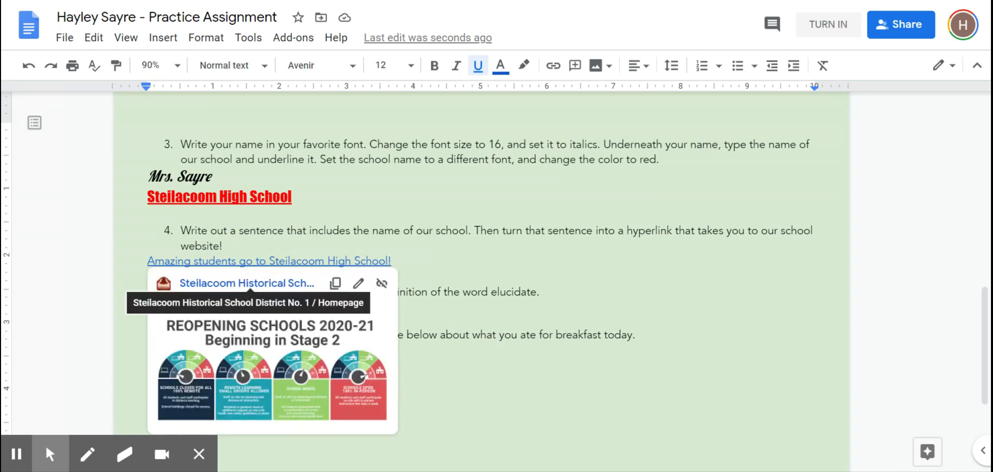
Look up the word "elucidate" from instruction 5 with the Define tool.
{"action": "left_click", "coordinate": [540, 292]}
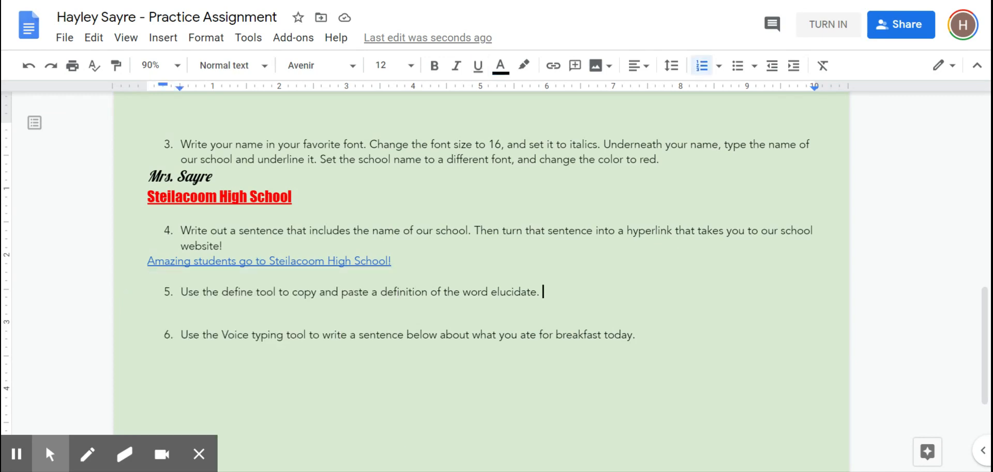
{"action": "left_click", "coordinate": [336, 307]}
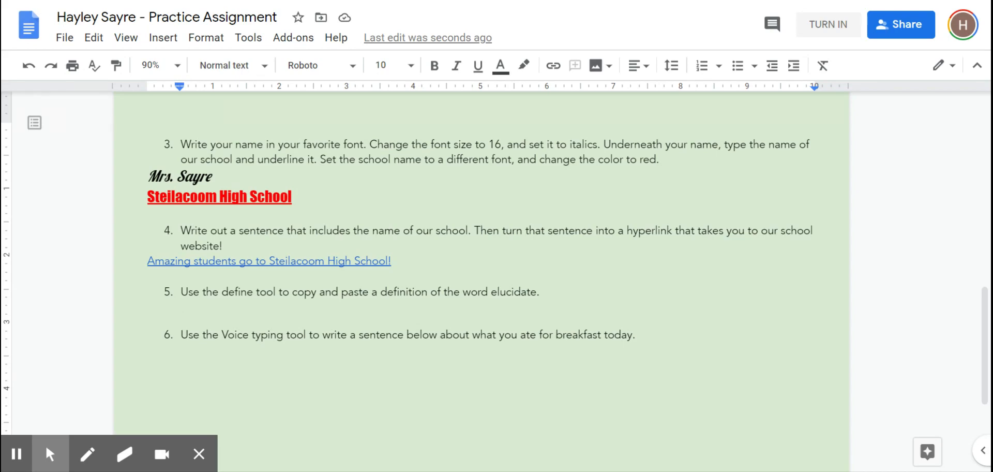
{"action": "double_click", "coordinate": [513, 292]}
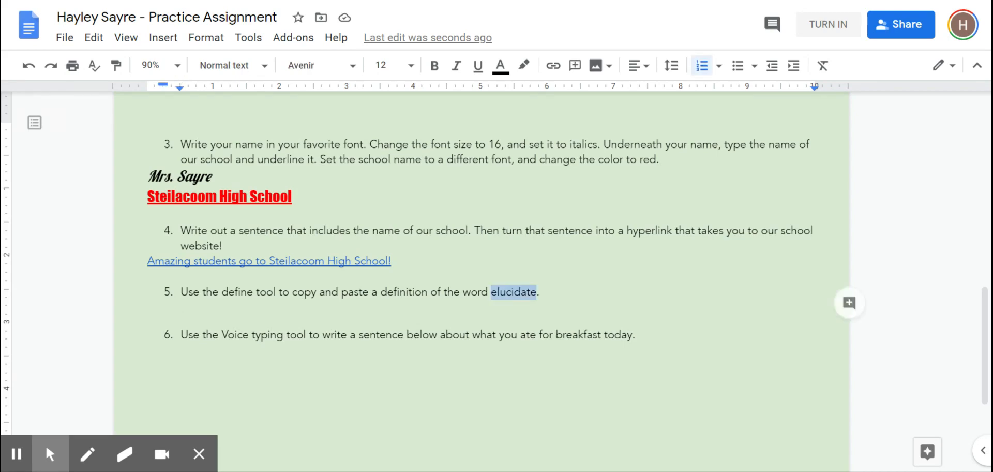
{"action": "right_click", "coordinate": [513, 292]}
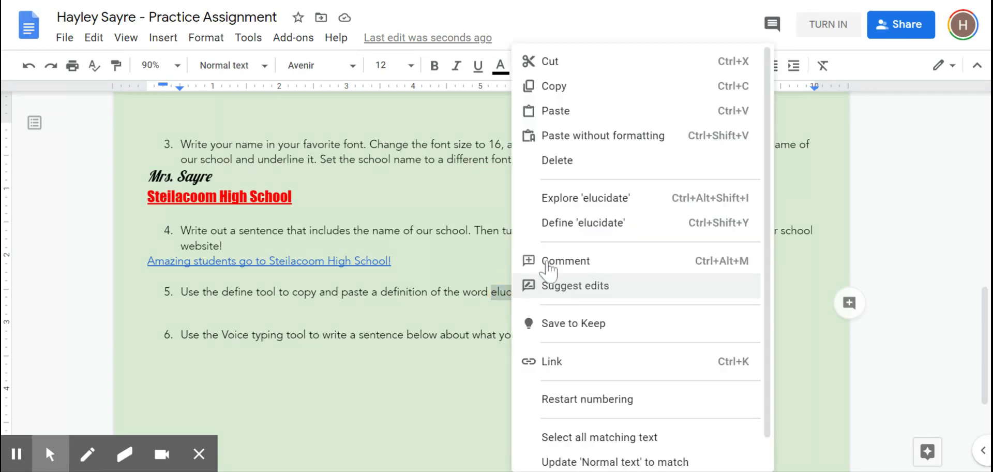
{"action": "left_click", "coordinate": [577, 223]}
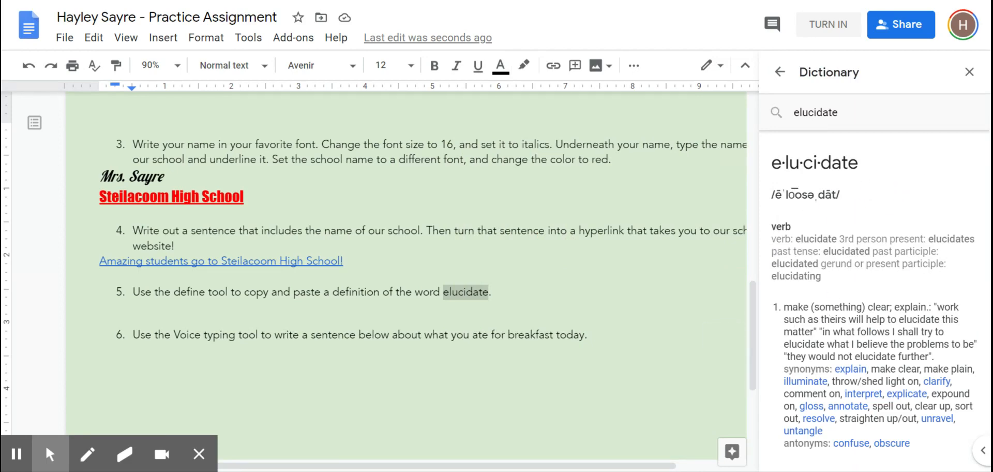
Copy the dictionary definition "make (something) clear; explain" and paste it on the blank line below instruction 5.
{"action": "left_click_drag", "start_coordinate": [784, 307], "coordinate": [927, 309]}
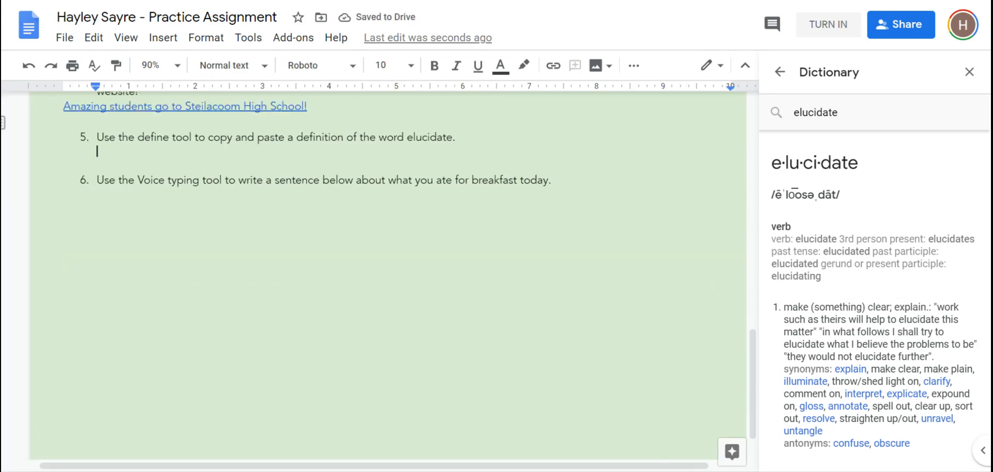
{"action": "left_click_drag", "start_coordinate": [784, 307], "coordinate": [926, 307]}
{"action": "key", "text": "ctrl+c"}
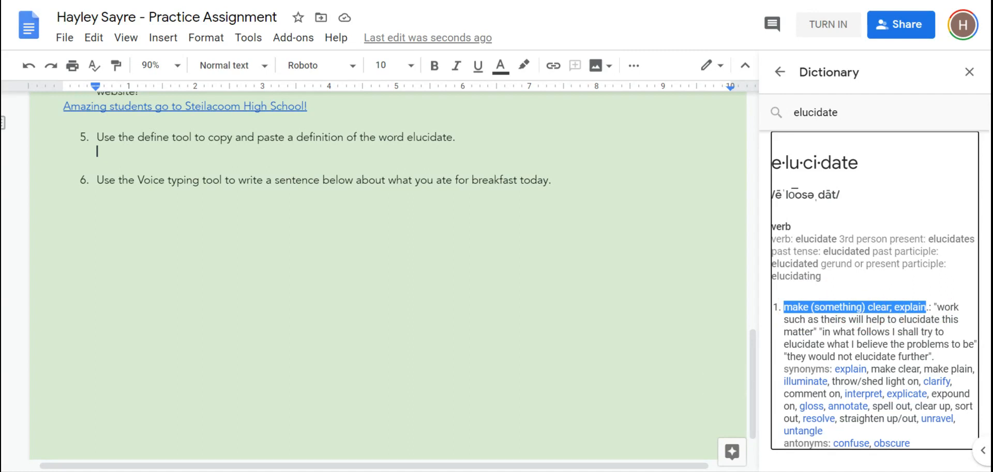
{"action": "left_click", "coordinate": [815, 321]}
{"action": "left_click", "coordinate": [282, 145]}
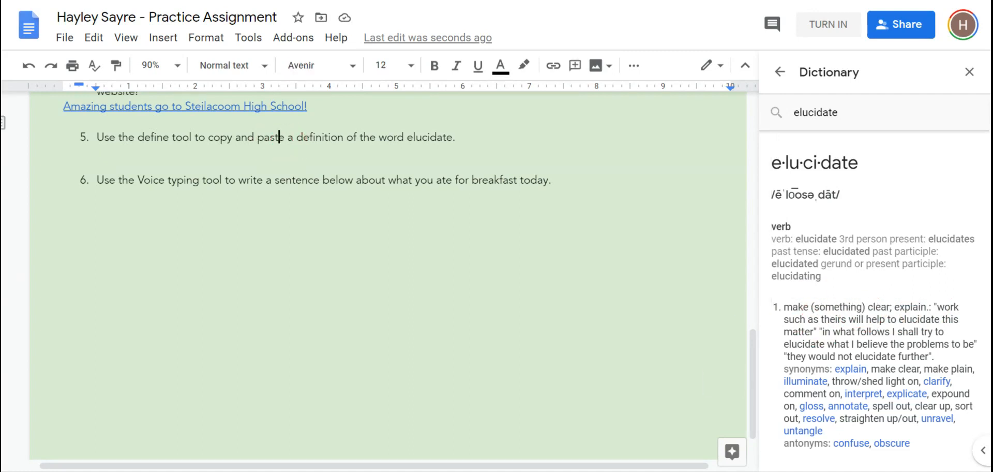
{"action": "double_click", "coordinate": [281, 152]}
{"action": "left_click", "coordinate": [280, 152]}
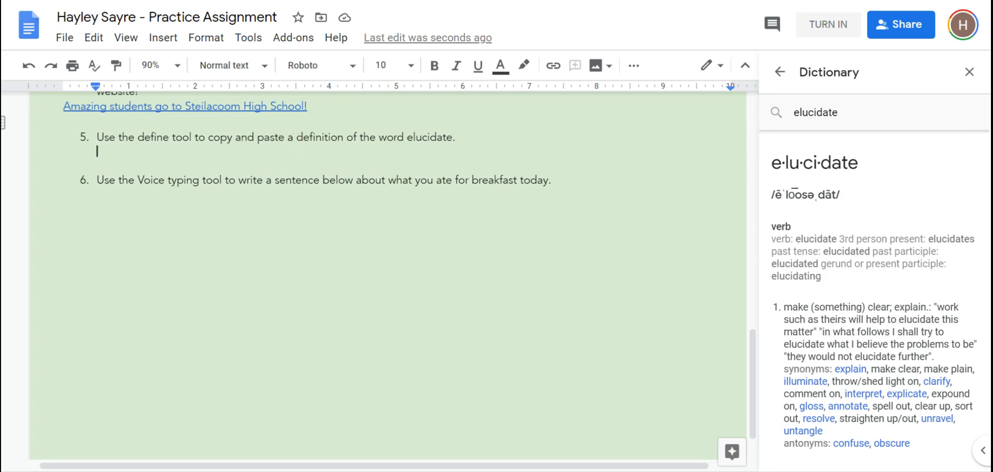
{"action": "key", "text": "ctrl+v"}
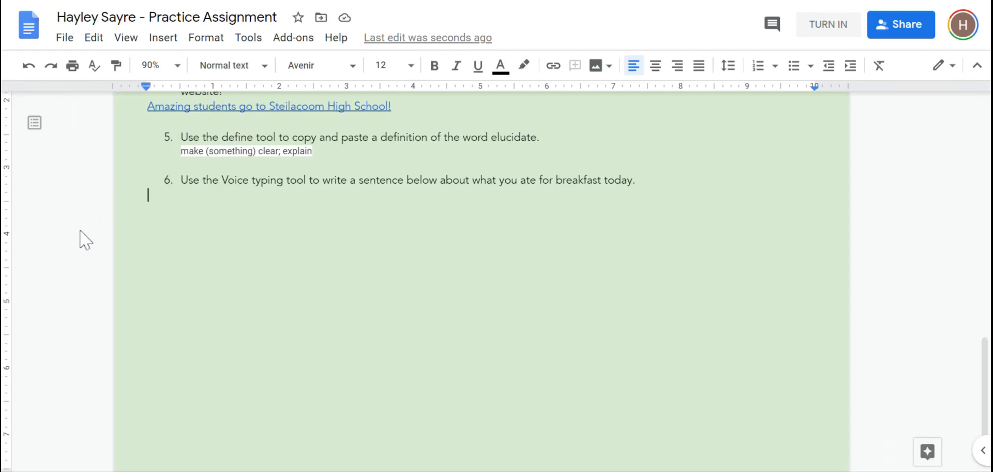
Open the Voice typing tool for dictating on the blank line below instruction 6.
{"action": "left_click", "coordinate": [256, 46]}
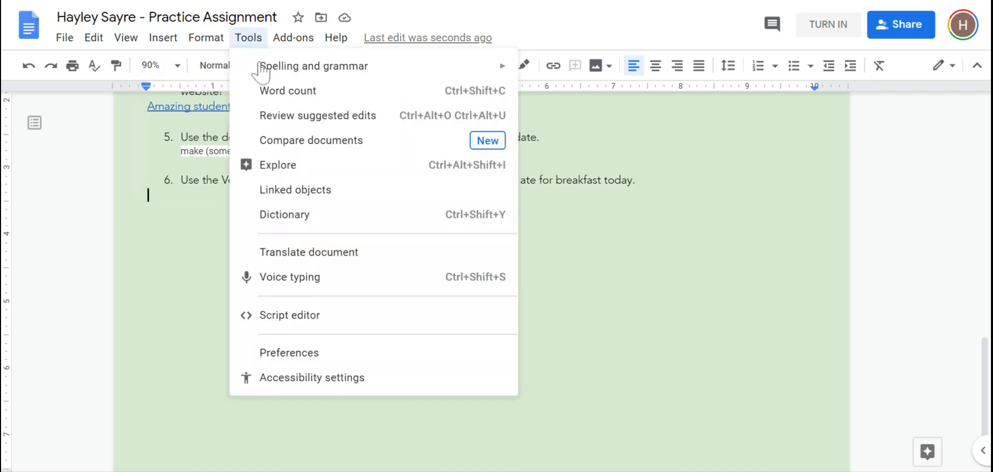
{"action": "left_click", "coordinate": [285, 286]}
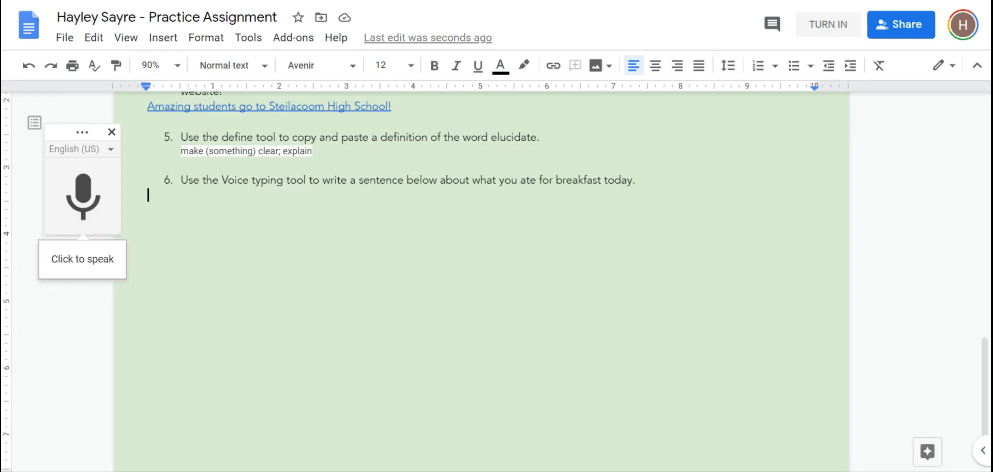
{"action": "left_click", "coordinate": [83, 197]}
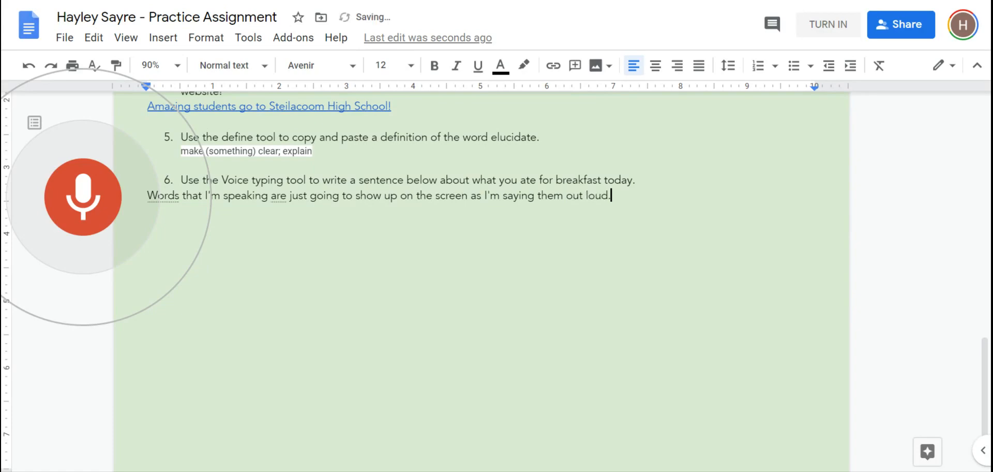
{"action": "left_click", "coordinate": [82, 204]}
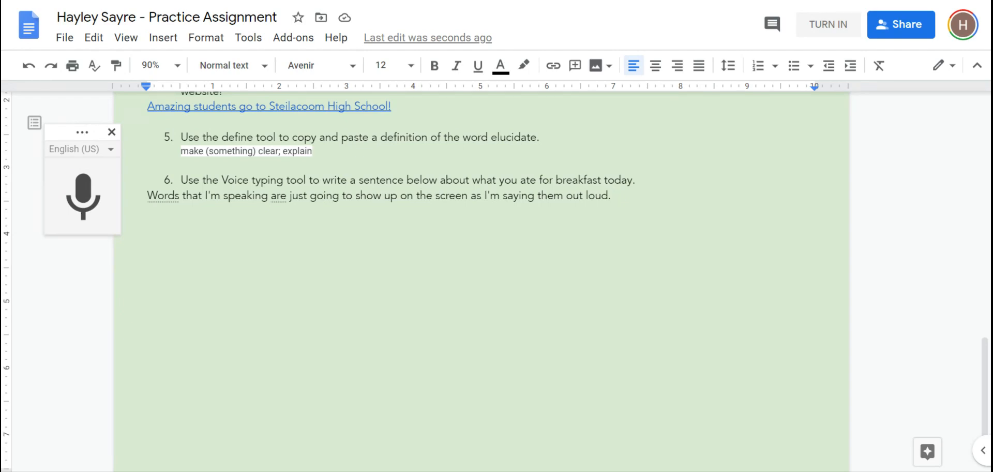
{"action": "left_click_drag", "start_coordinate": [613, 195], "coordinate": [144, 220]}
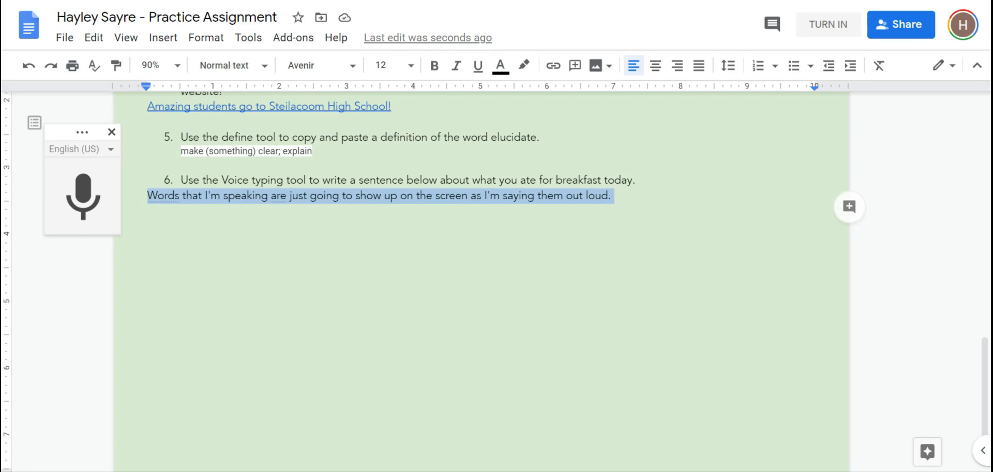
{"action": "key", "text": "BackSpace"}
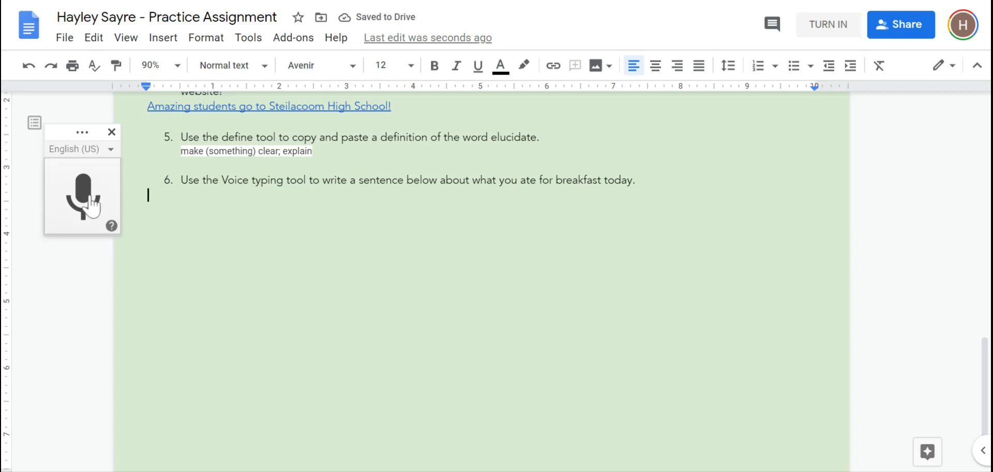
Dictate "Breakfast today I had a mango smoothie" below instruction 6 and change the sentence's opening to "For breakfast".
{"action": "left_click", "coordinate": [92, 205]}
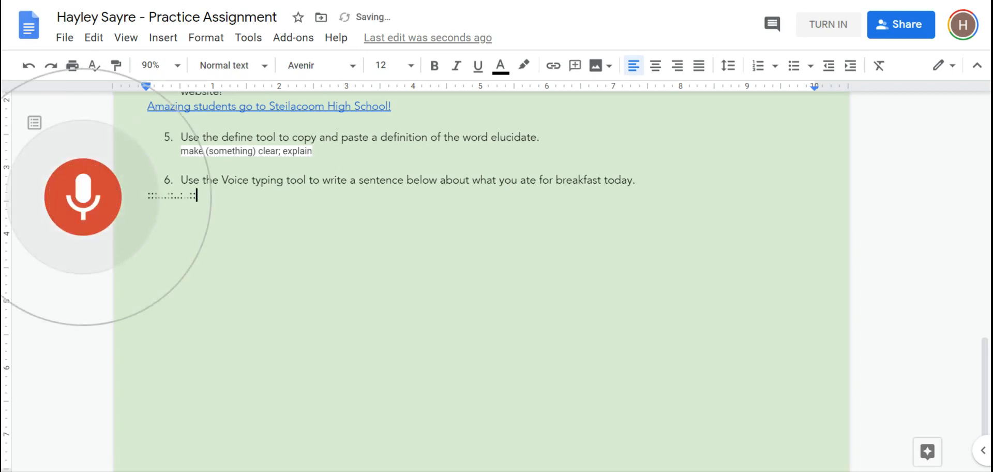
{"action": "left_click", "coordinate": [82, 197]}
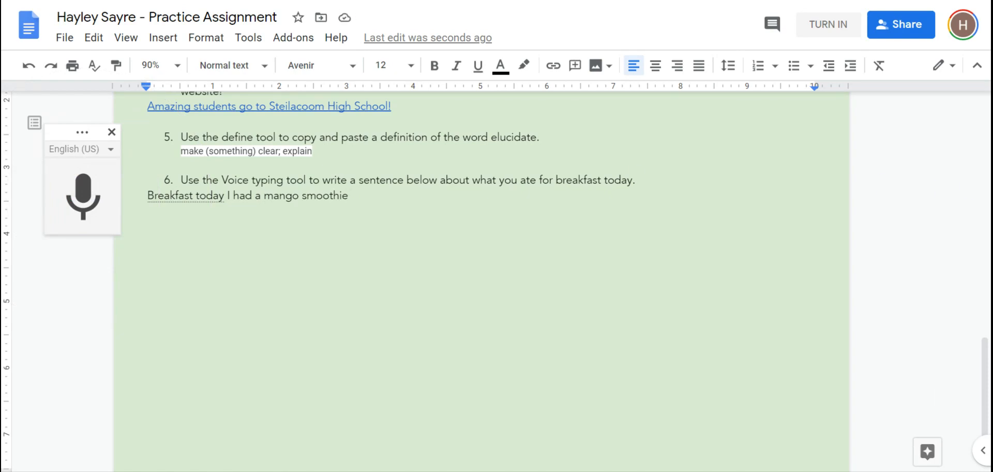
{"action": "key", "text": "Home"}
{"action": "type", "text": "For"}
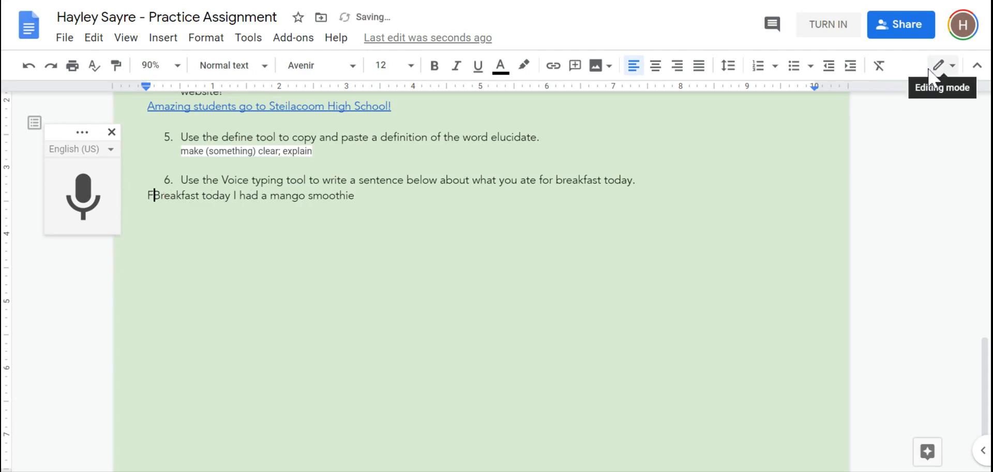
{"action": "key", "text": "Delete"}
{"action": "type", "text": "b"}
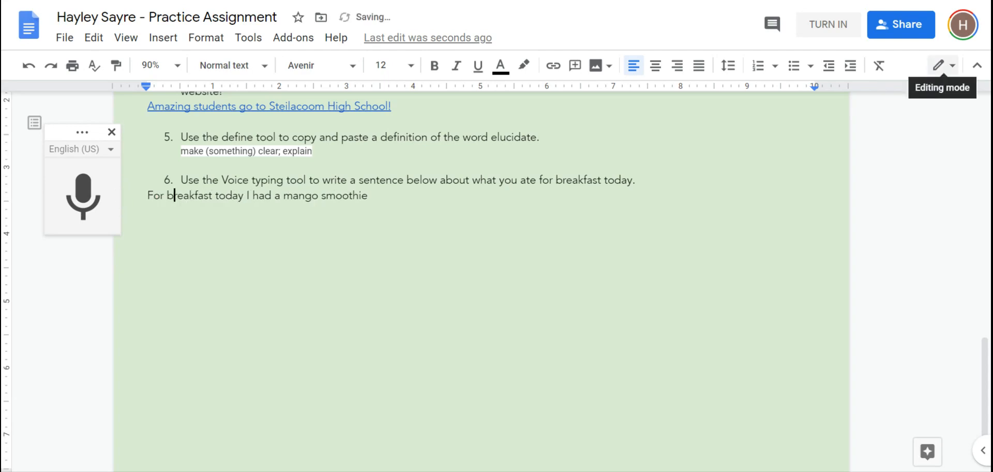
Add a period at the end of the breakfast sentence below instruction 6 and review the finished document.
{"action": "key", "text": "End"}
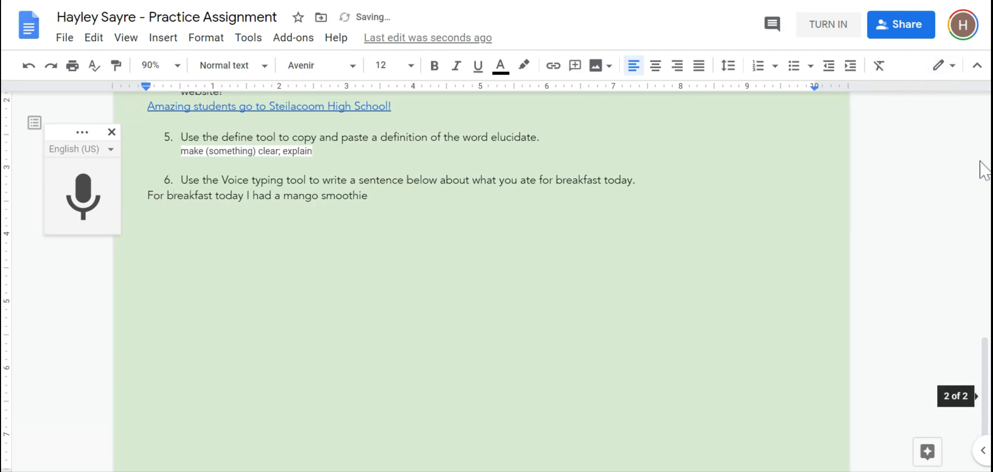
{"action": "type", "text": "."}
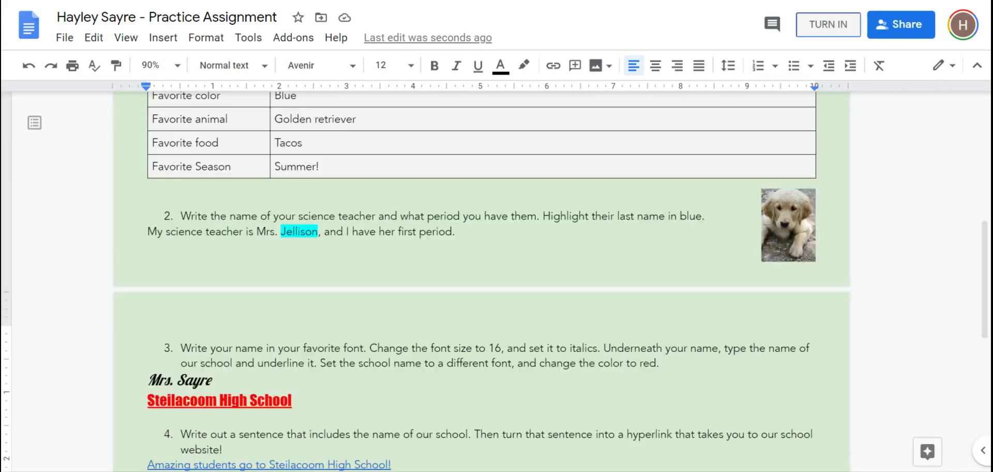
{"action": "scroll", "coordinate": [575, 362], "scroll_direction": "down", "scroll_amount": 5}
{"action": "left_click", "coordinate": [575, 362]}
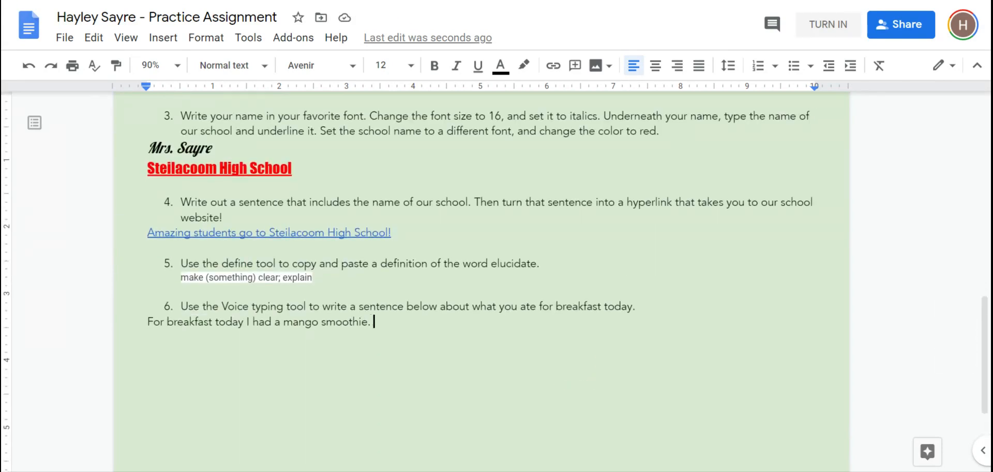
{"action": "scroll", "coordinate": [575, 363], "scroll_direction": "up", "scroll_amount": 2}
{"action": "scroll", "coordinate": [575, 362], "scroll_direction": "up", "scroll_amount": 15}
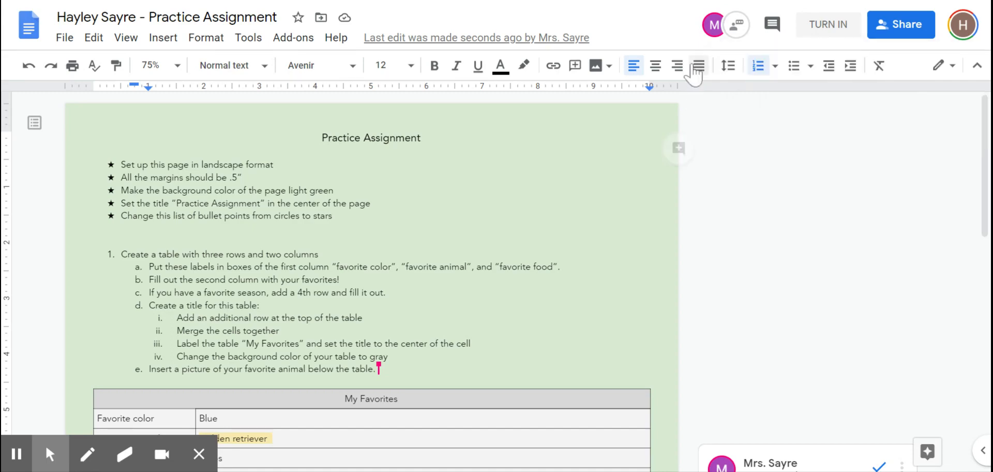
Reply to the teacher's comment on "Golden retriever" in the favorites table with "Yes! My dog's name is Ralphie :)".
{"action": "mouse_move", "coordinate": [715, 36]}
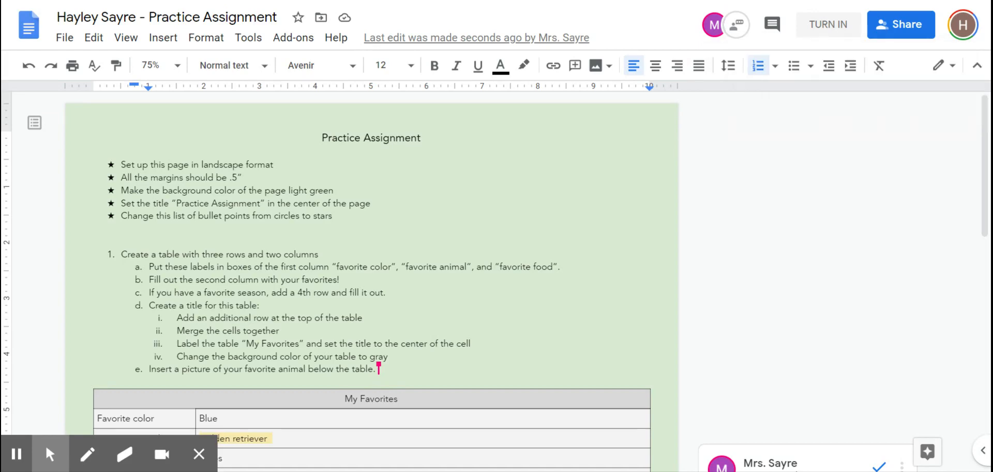
{"action": "left_click_drag", "start_coordinate": [988, 123], "coordinate": [967, 227]}
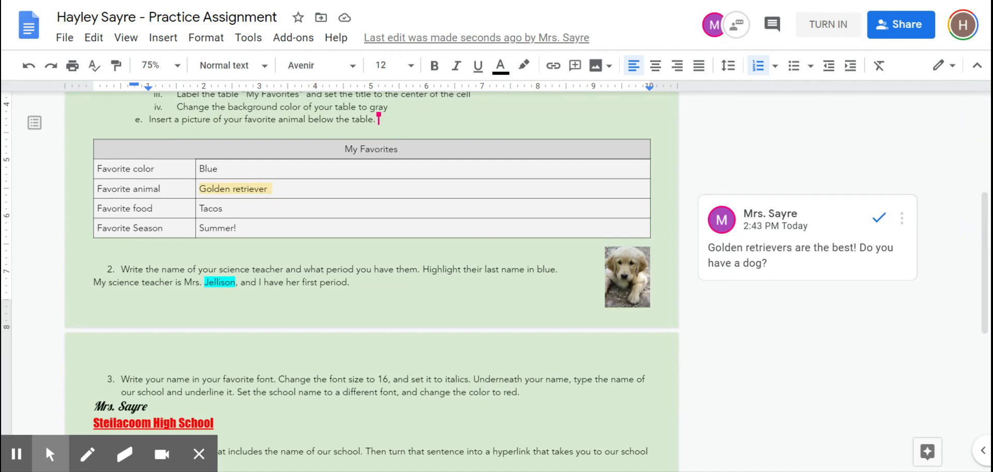
{"action": "left_click", "coordinate": [212, 189]}
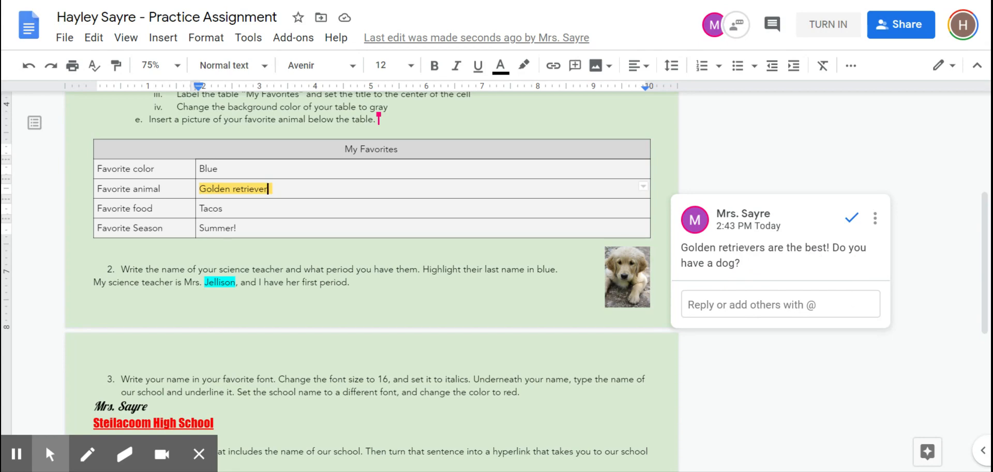
{"action": "left_click", "coordinate": [750, 304]}
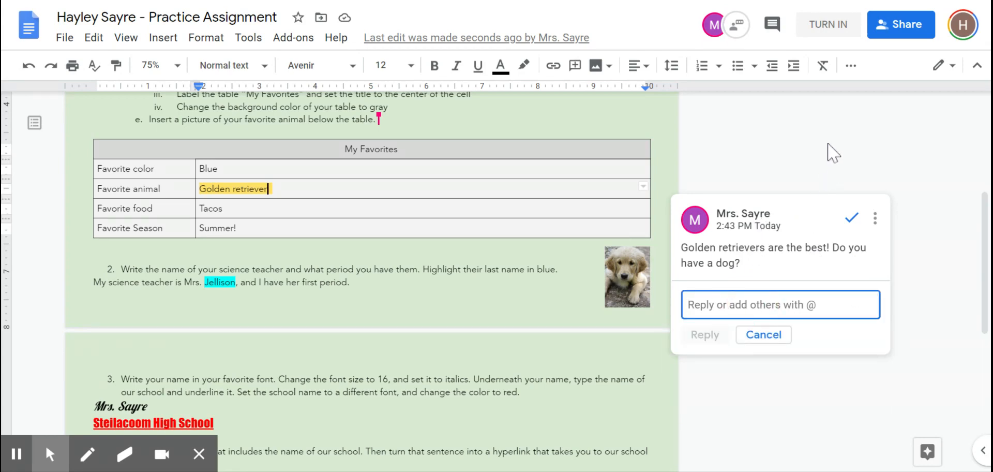
{"action": "type", "text": "Yes"}
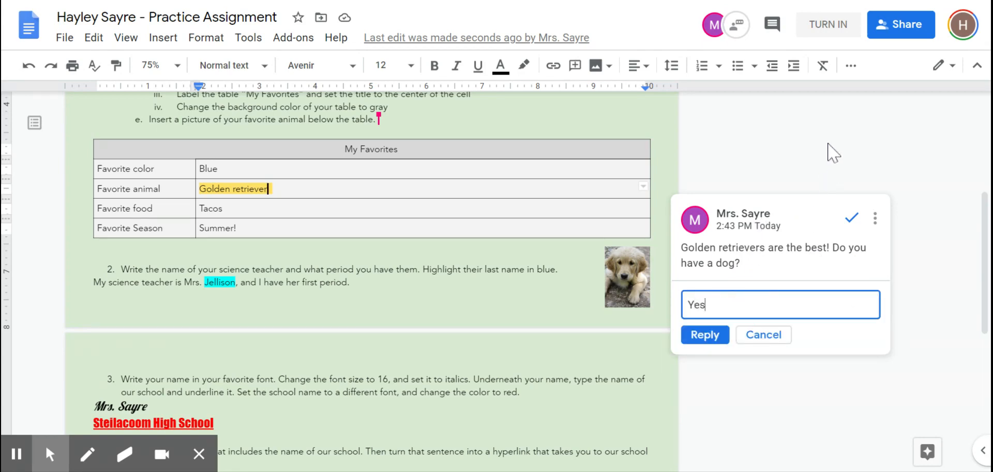
{"action": "type", "text": "! My dog's "}
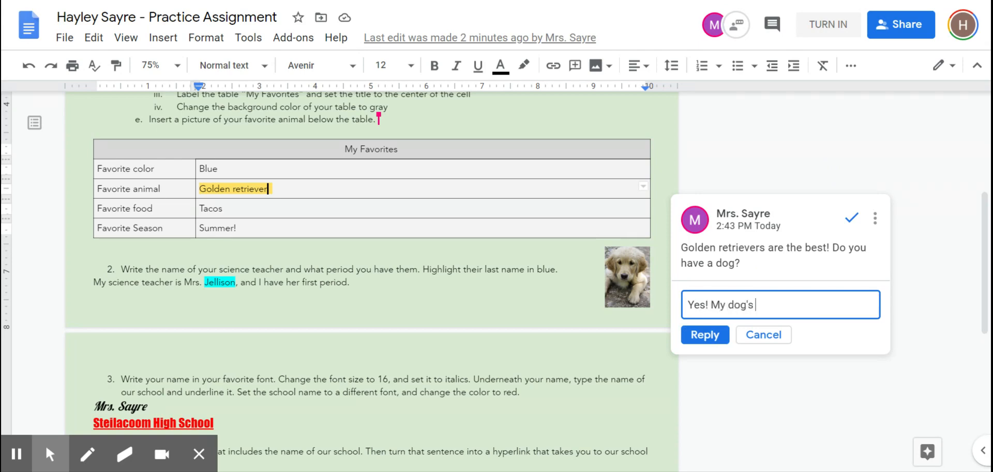
{"action": "type", "text": "name is Ralphie :)"}
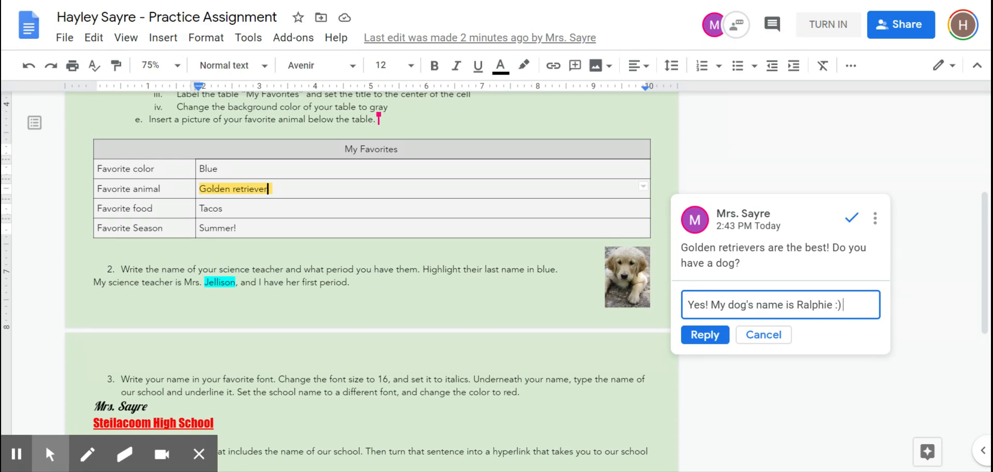
{"action": "left_click", "coordinate": [705, 335]}
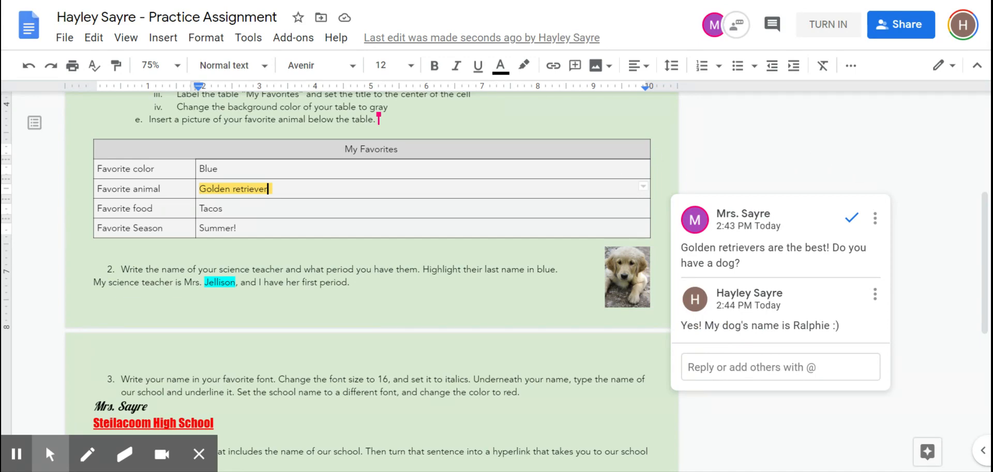
Add the comment "Please help me understand how to make a table." to the instruction 1 line "Create a table with three rows and two columns".
{"action": "scroll", "coordinate": [372, 258], "scroll_direction": "up", "scroll_amount": 5}
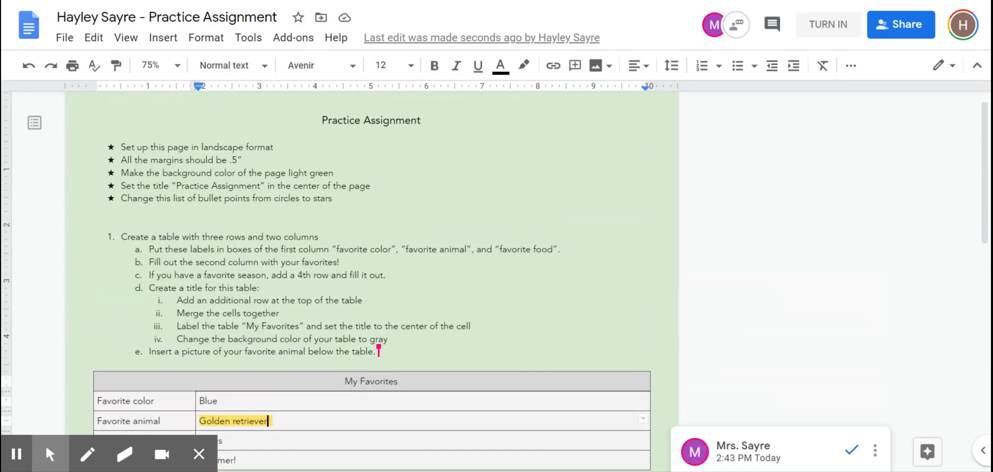
{"action": "left_click_drag", "start_coordinate": [121, 237], "coordinate": [319, 236]}
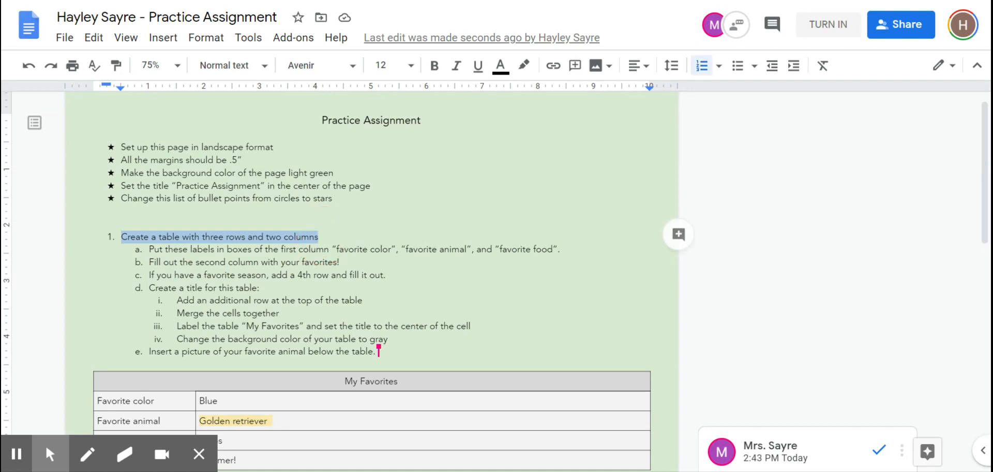
{"action": "left_click", "coordinate": [679, 236]}
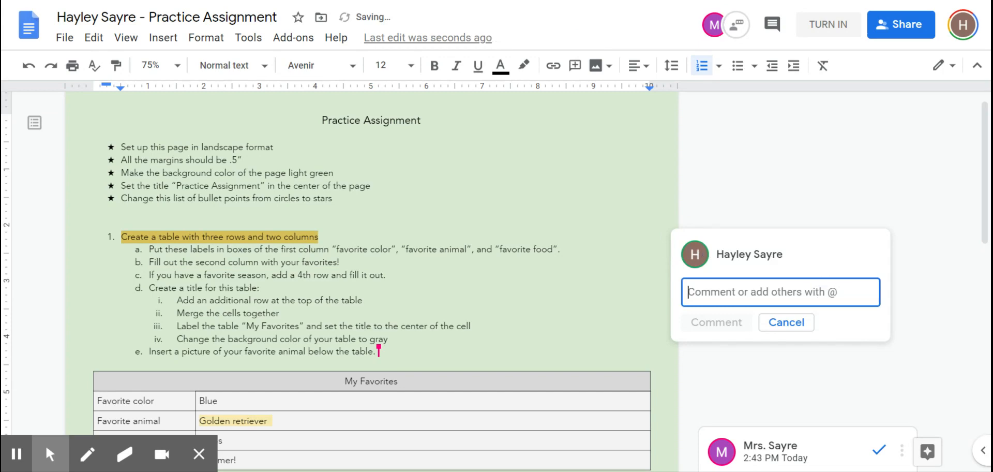
{"action": "type", "text": "Ple"}
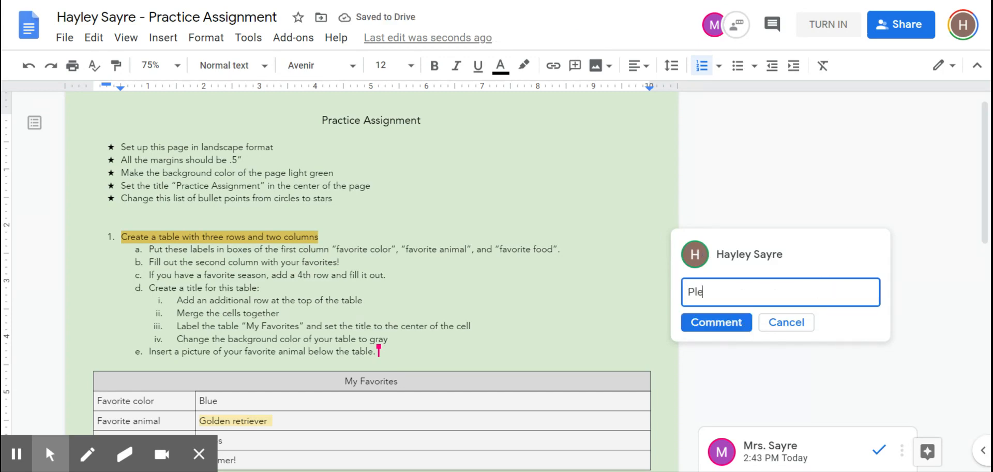
{"action": "type", "text": "ase help me und"}
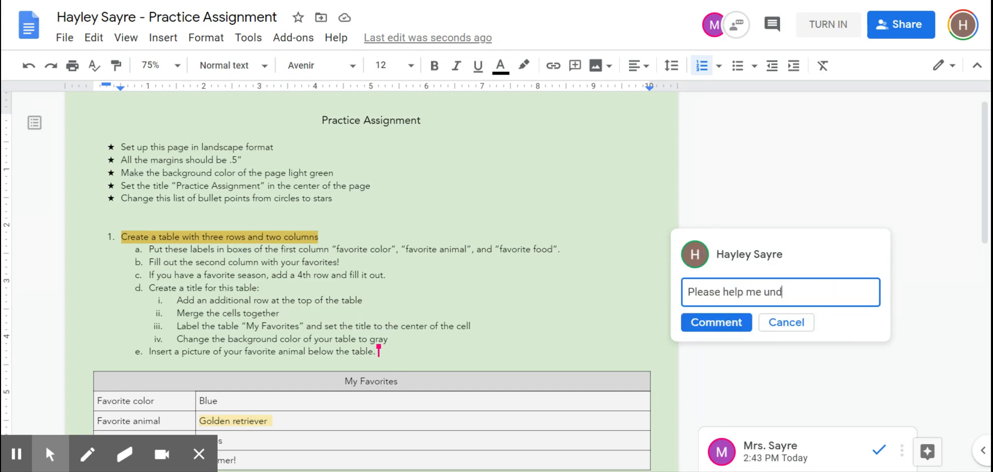
{"action": "type", "text": "erstand how to make"}
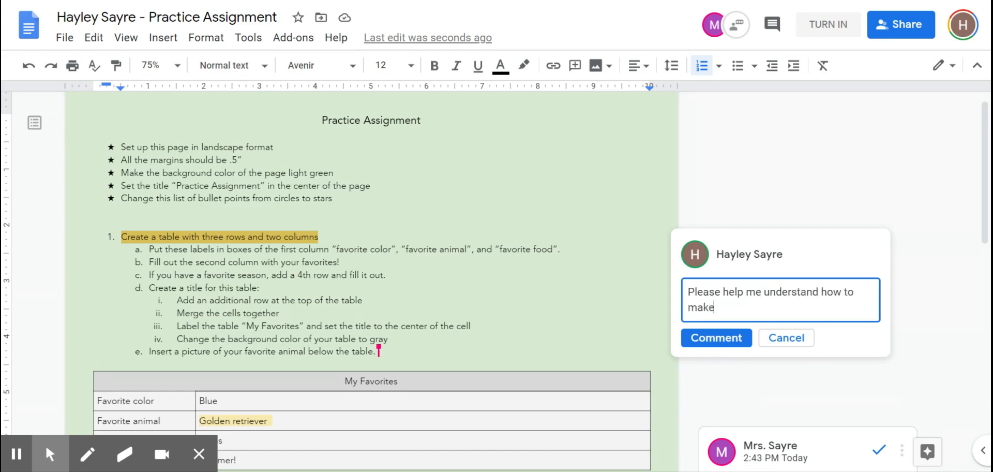
{"action": "type", "text": " a table."}
{"action": "left_click", "coordinate": [725, 339]}
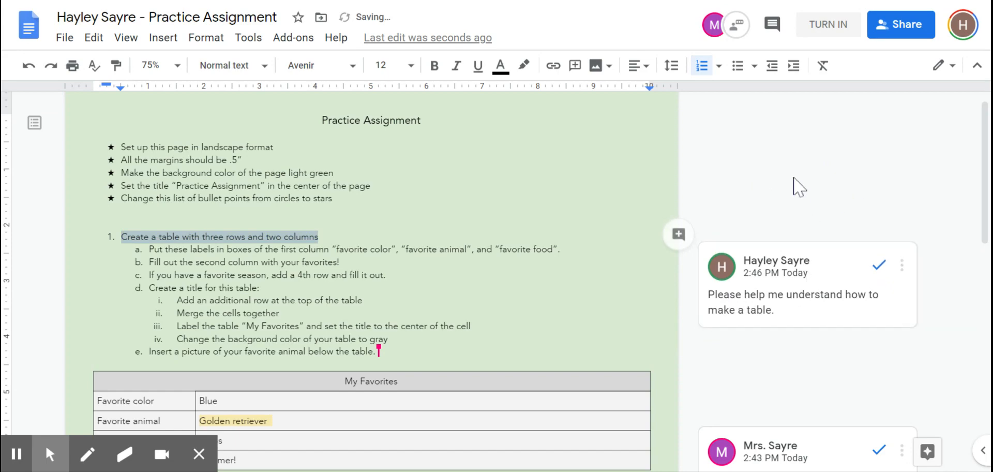
{"action": "scroll", "coordinate": [794, 170], "scroll_direction": "up", "scroll_amount": 1}
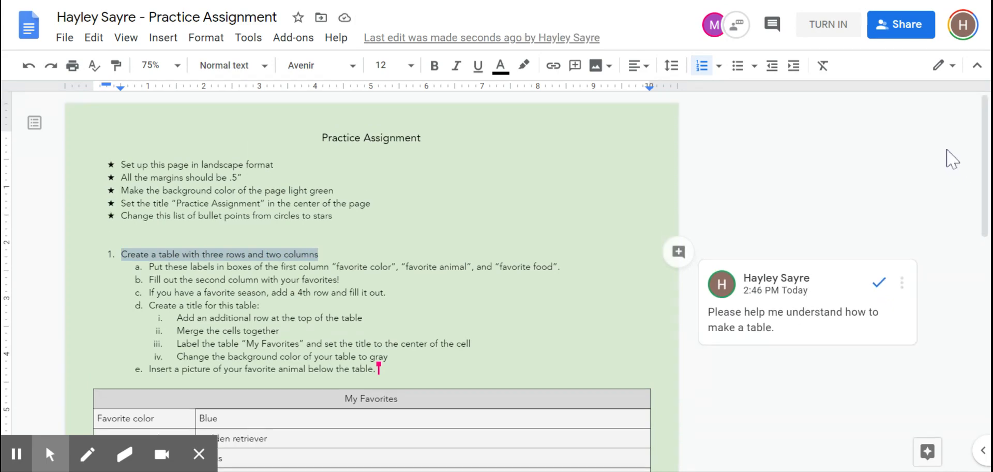